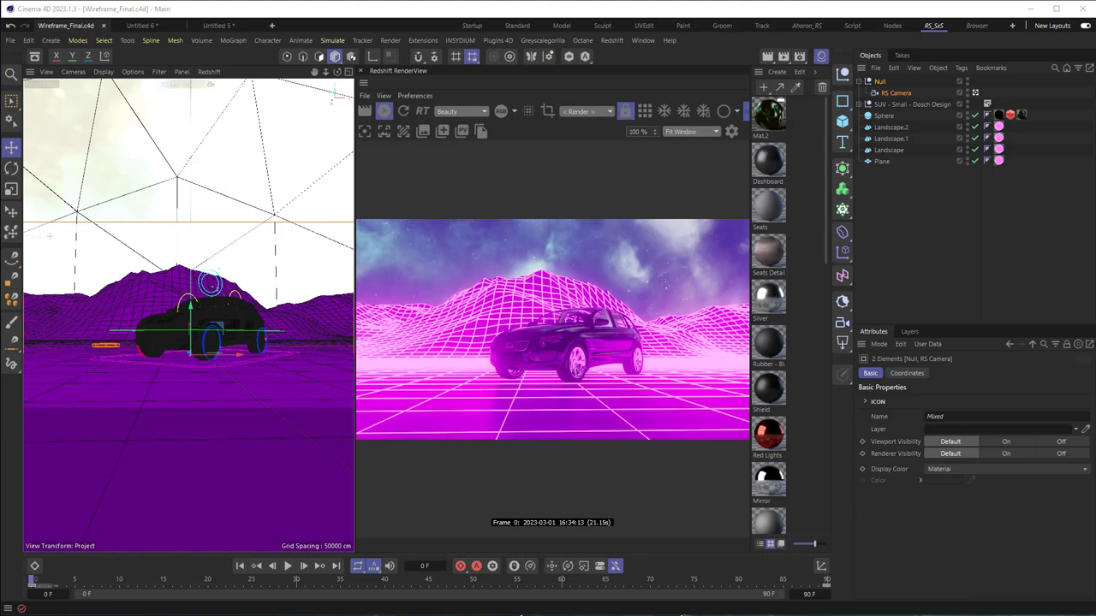
# - Switch to the Untitled 6 scene and set its renderer to Redshift in Render Settings
pyautogui.click(132, 28)
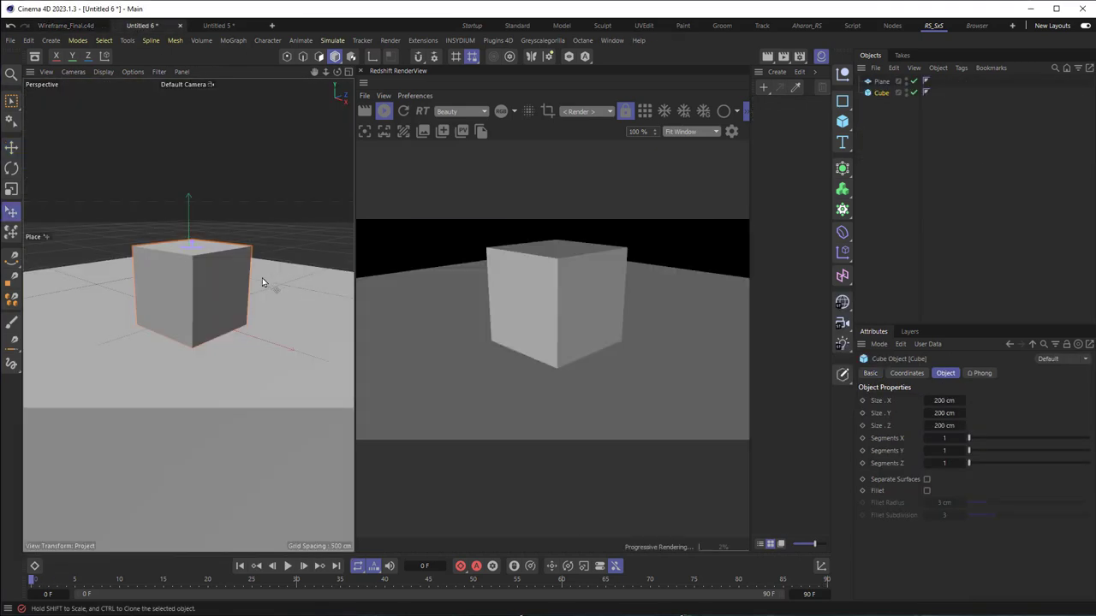
pyautogui.click(770, 116)
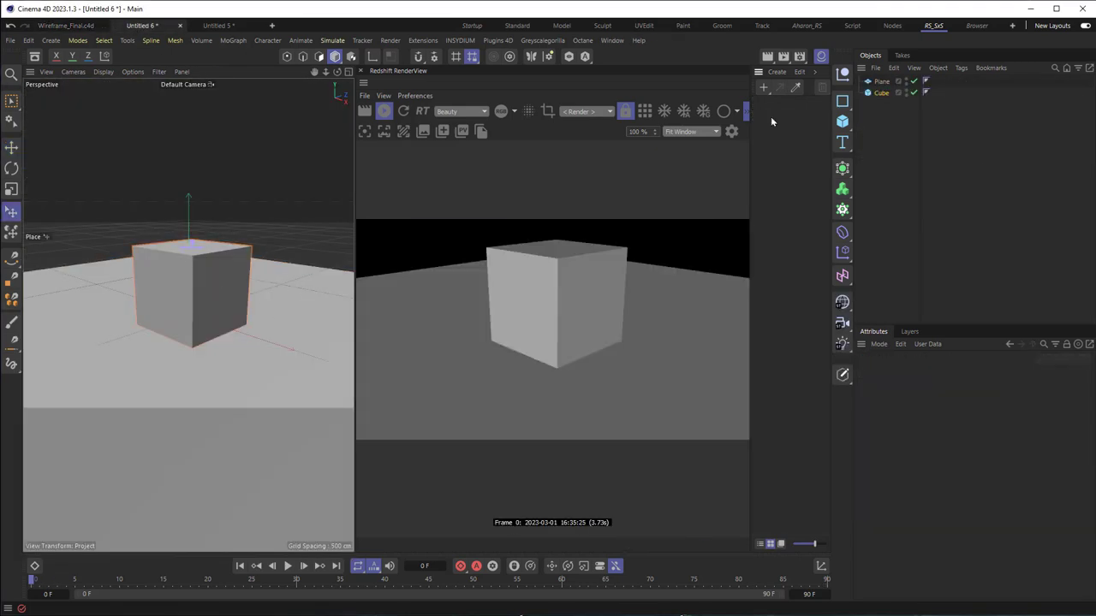
pyautogui.click(799, 57)
pyautogui.moveTo(856, 44); pyautogui.dragTo(641, 61)
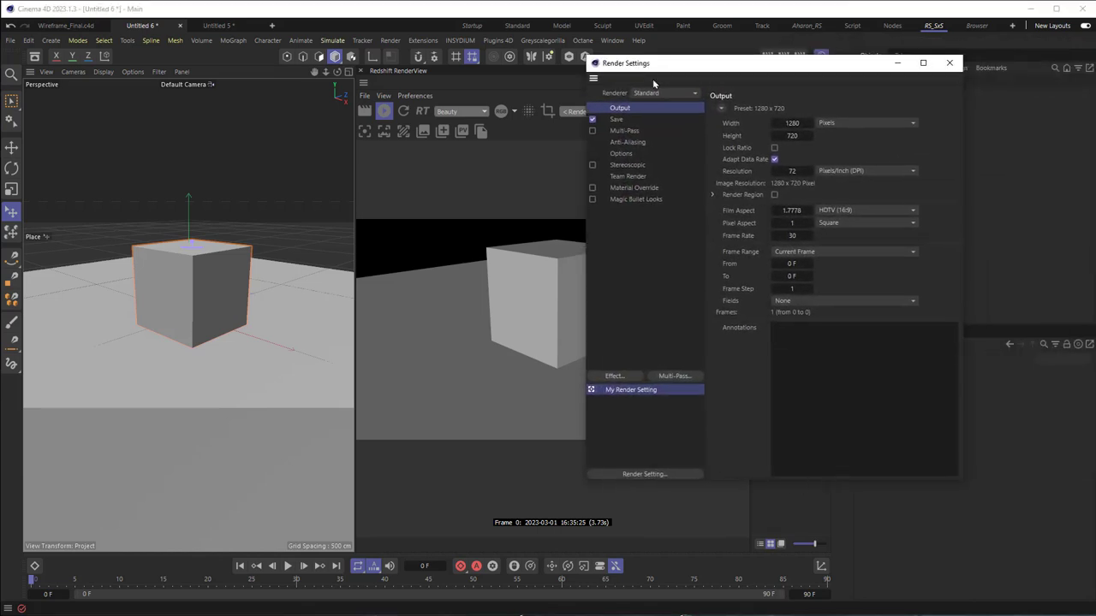
pyautogui.click(657, 92)
pyautogui.click(655, 107)
pyautogui.click(948, 63)
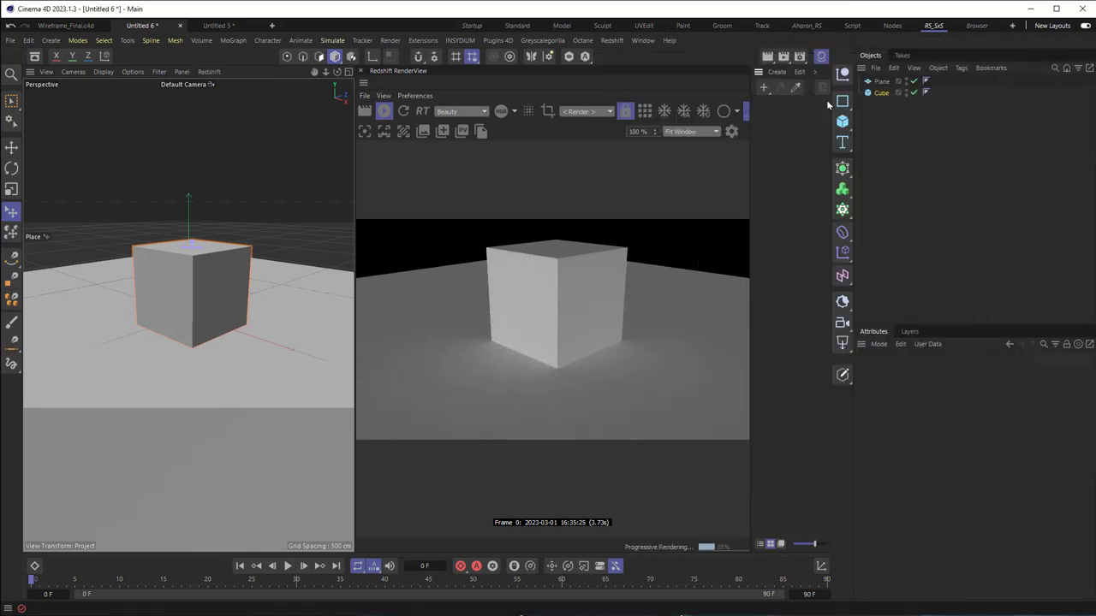
# - Create a new material Mat and add a WireFrame node feeding its RS Standard Base Color
pyautogui.click(763, 89)
pyautogui.doubleClick(765, 114)
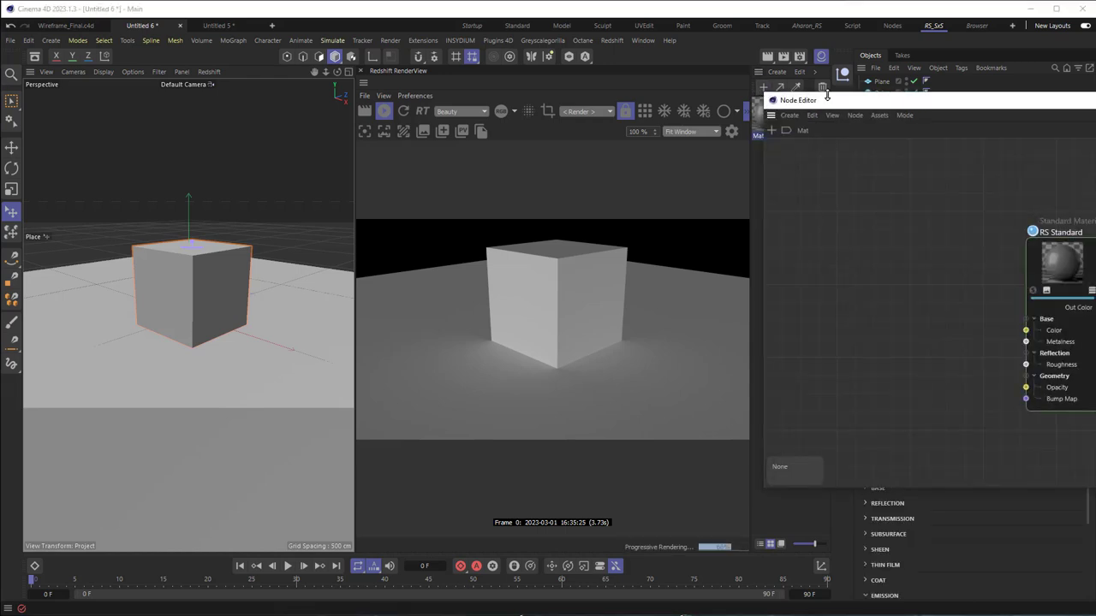
pyautogui.moveTo(830, 94); pyautogui.dragTo(257, 94)
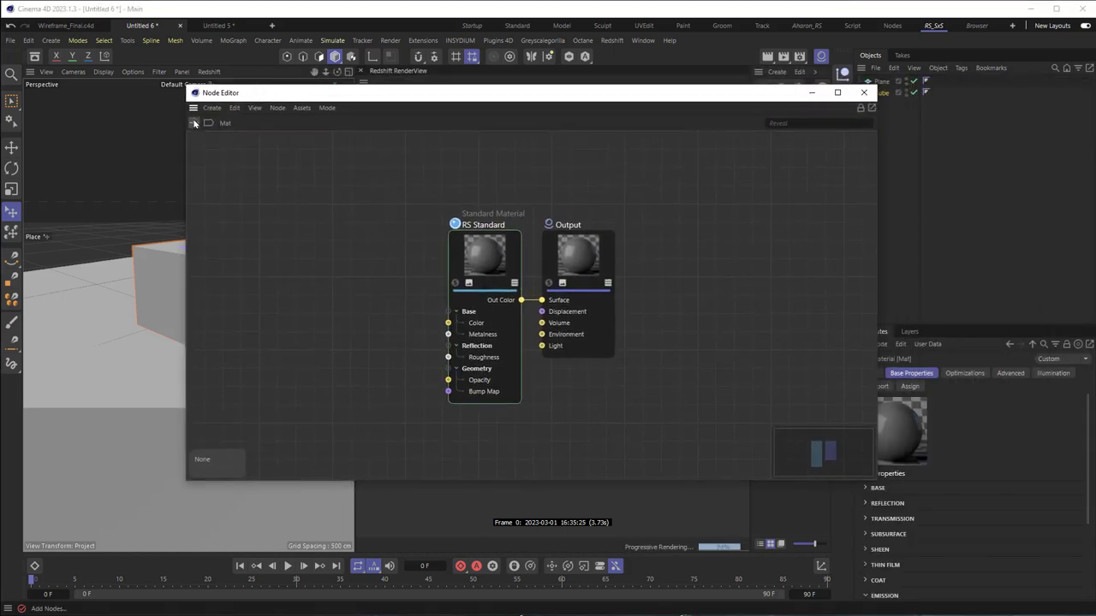
pyautogui.click(193, 123)
pyautogui.write('w')
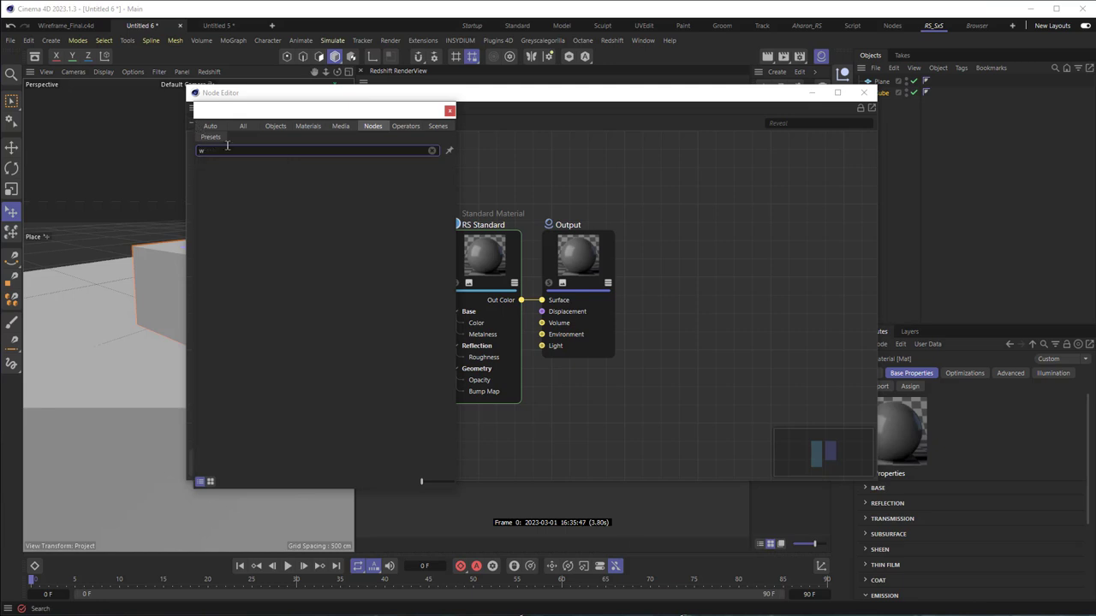
pyautogui.write('ineframe')
pyautogui.moveTo(239, 164); pyautogui.dragTo(447, 323)
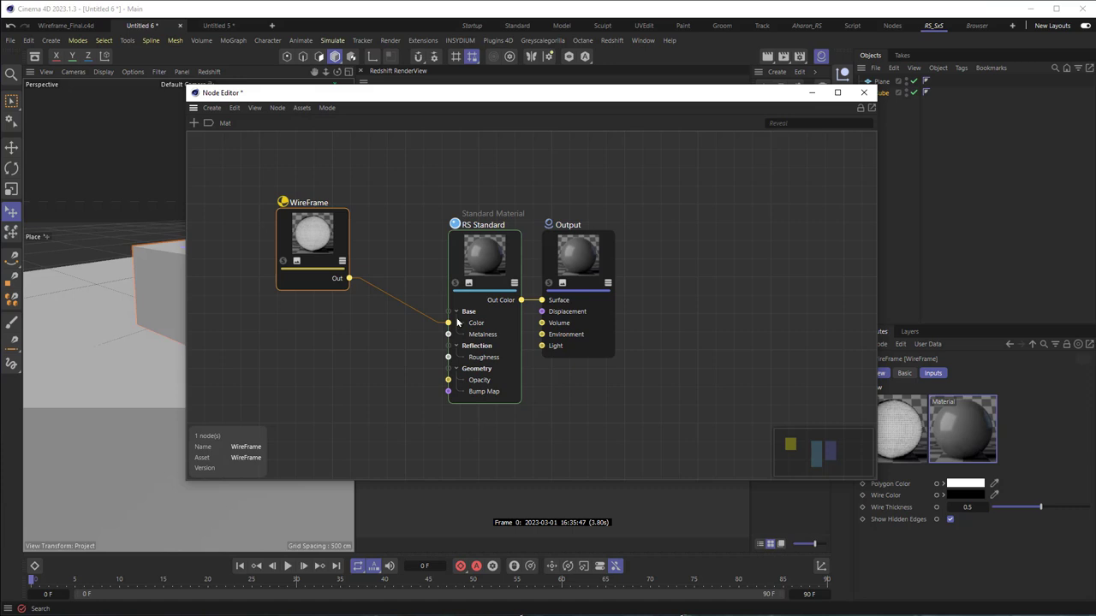
# - Apply Mat to the Cube and the Plane, then change the viewport's display shading mode
pyautogui.click(864, 93)
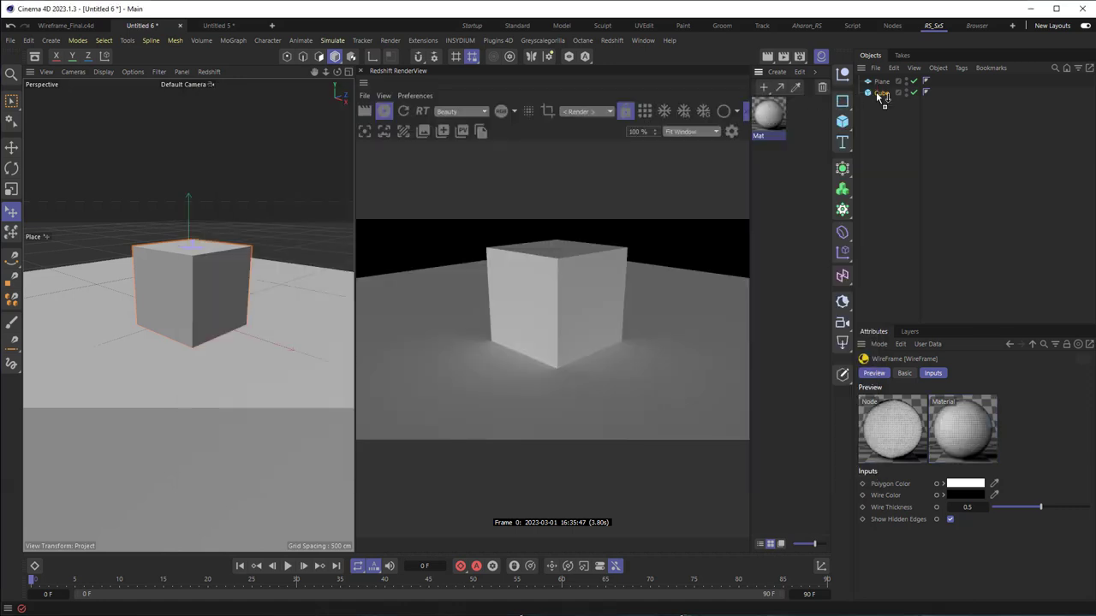
pyautogui.moveTo(876, 94); pyautogui.dragTo(876, 94)
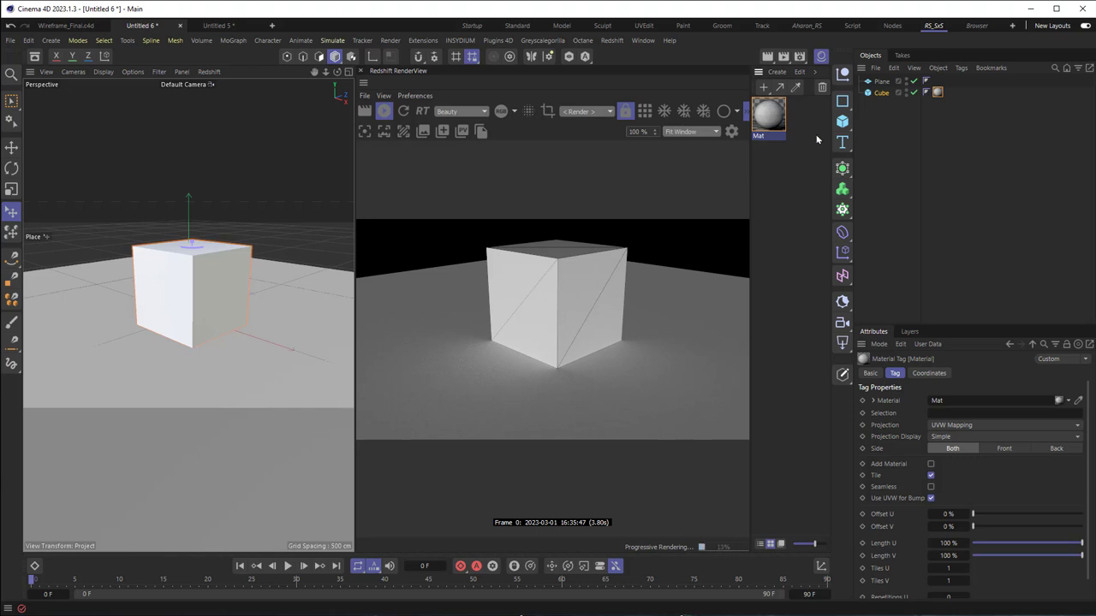
pyautogui.moveTo(770, 120); pyautogui.dragTo(885, 82)
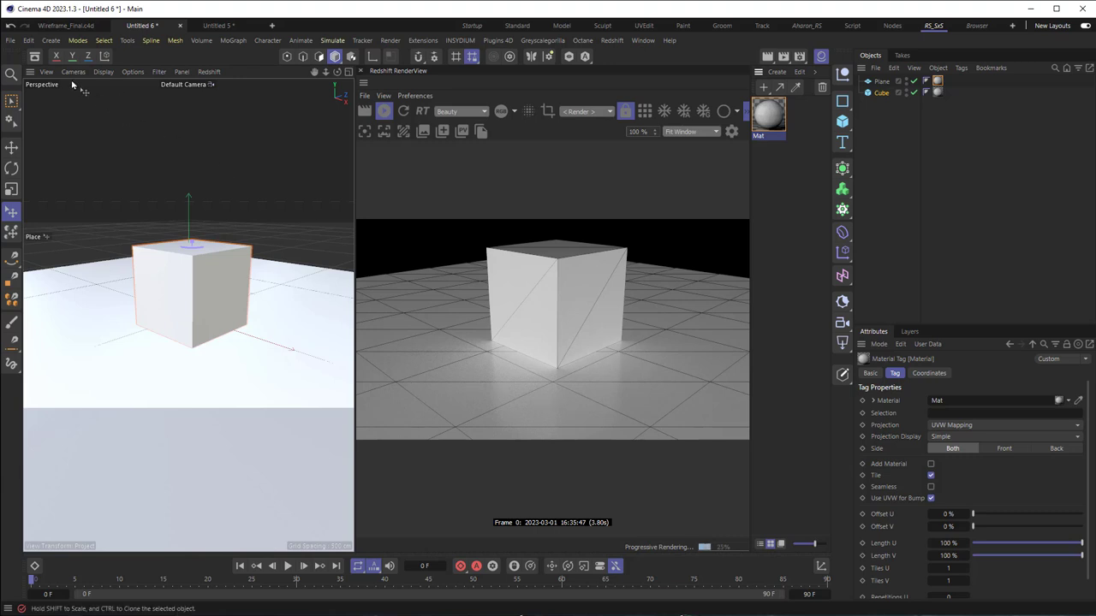
pyautogui.click(102, 73)
pyautogui.click(133, 120)
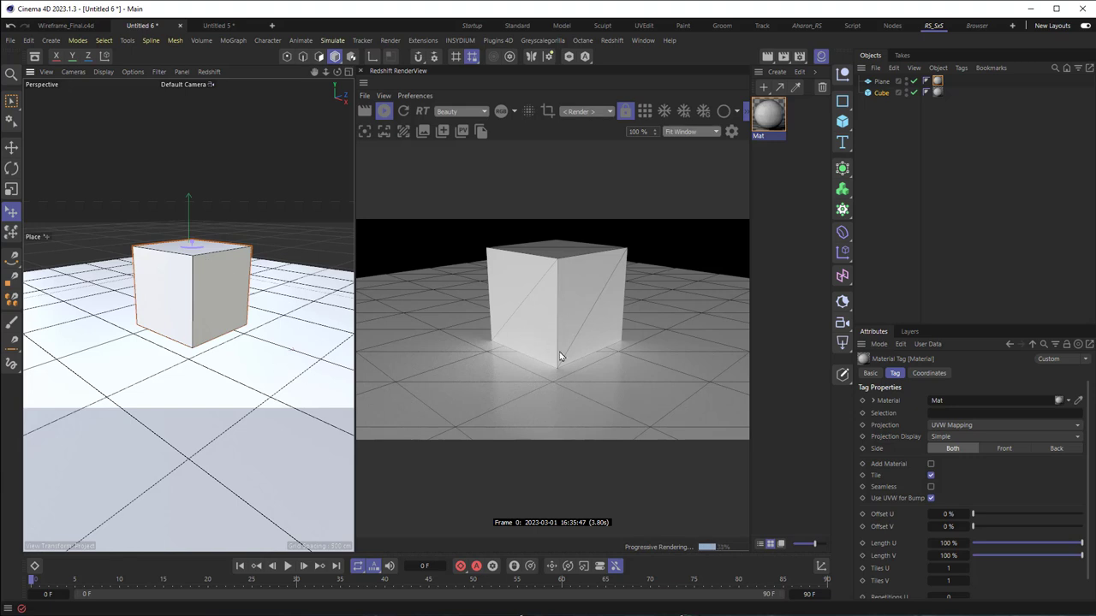
# - In Mat's WireFrame inputs, turn off Show Hidden Edges and set Wire Thickness to 2
pyautogui.click(774, 113)
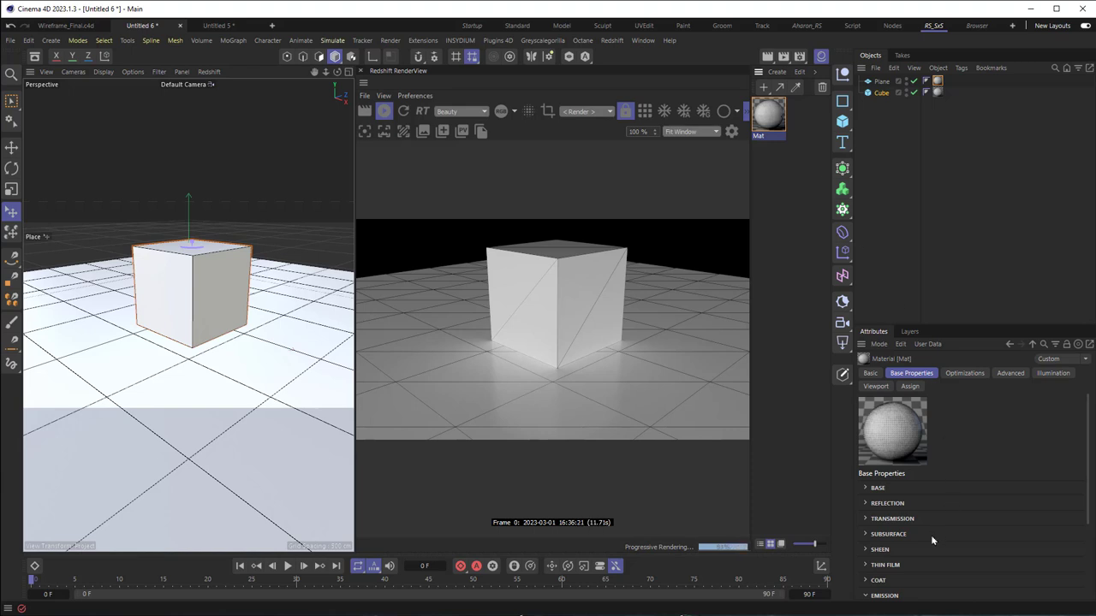
pyautogui.click(870, 489)
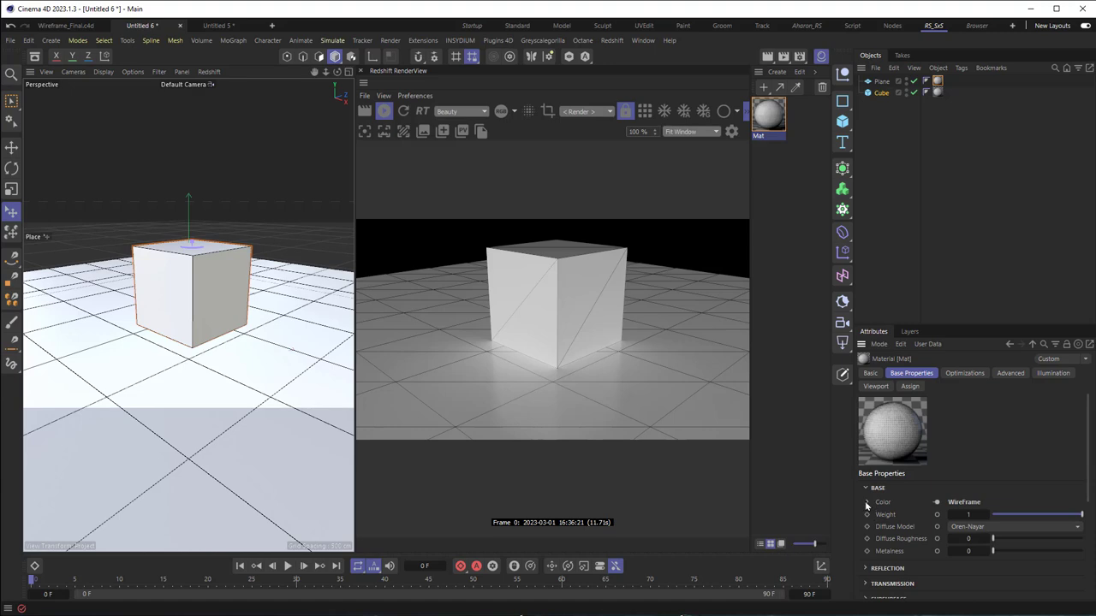
pyautogui.click(867, 503)
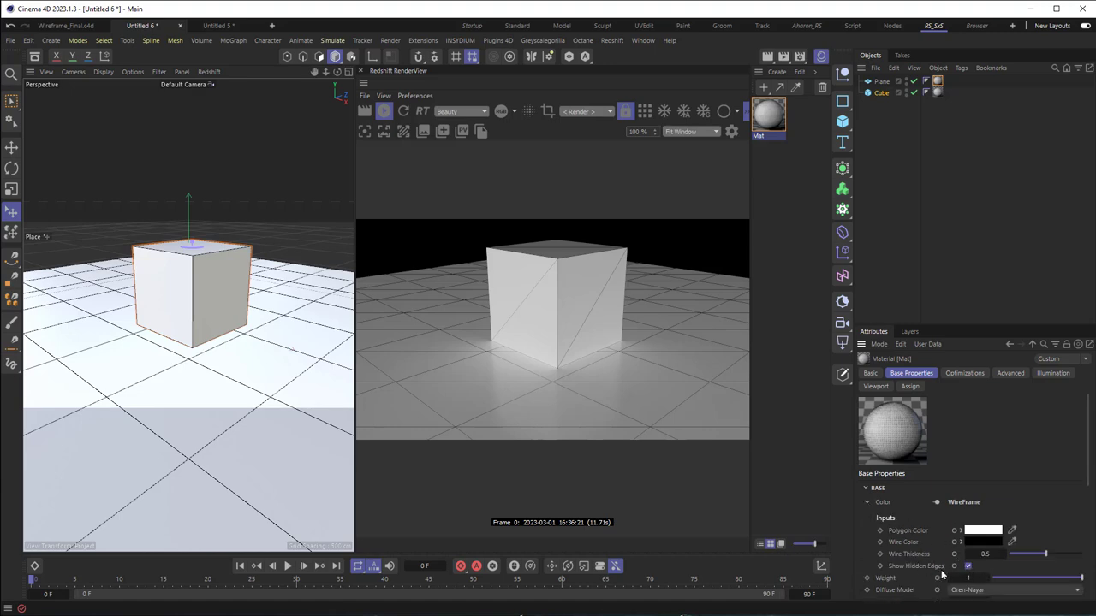
pyautogui.click(968, 566)
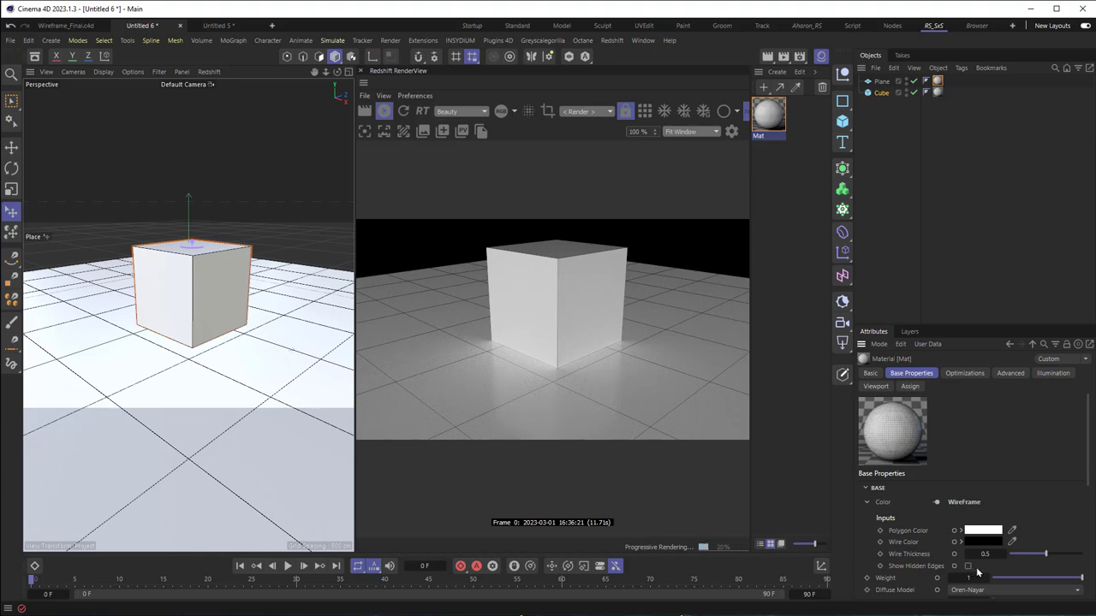
pyautogui.click(985, 554)
pyautogui.write('2')
pyautogui.press('Return')
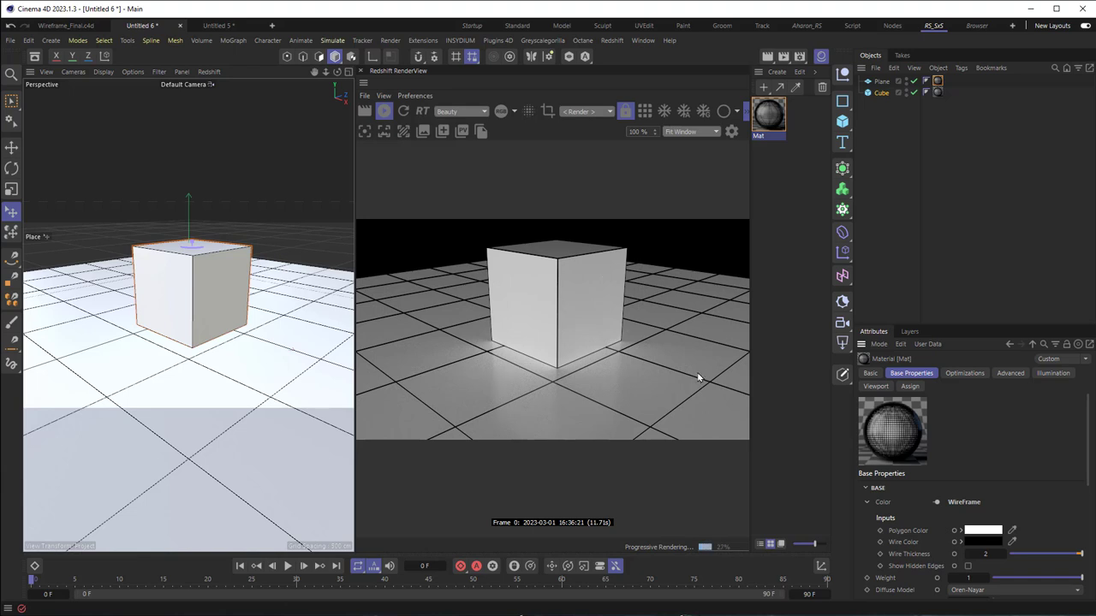
# - Give the Plane 20 width segments and 20 height segments
pyautogui.click(880, 81)
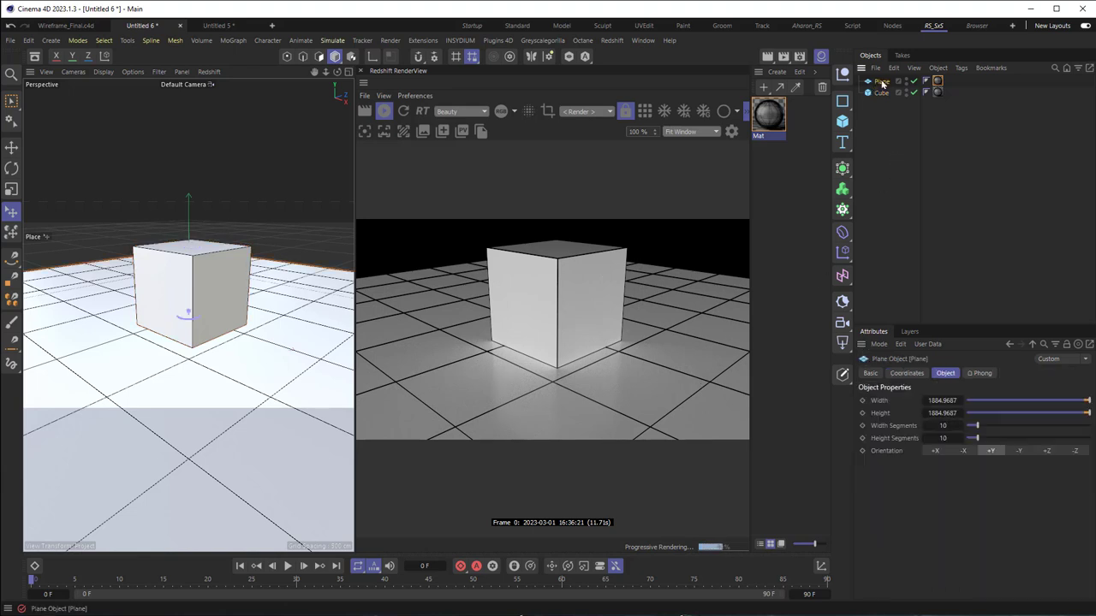
pyautogui.click(942, 426)
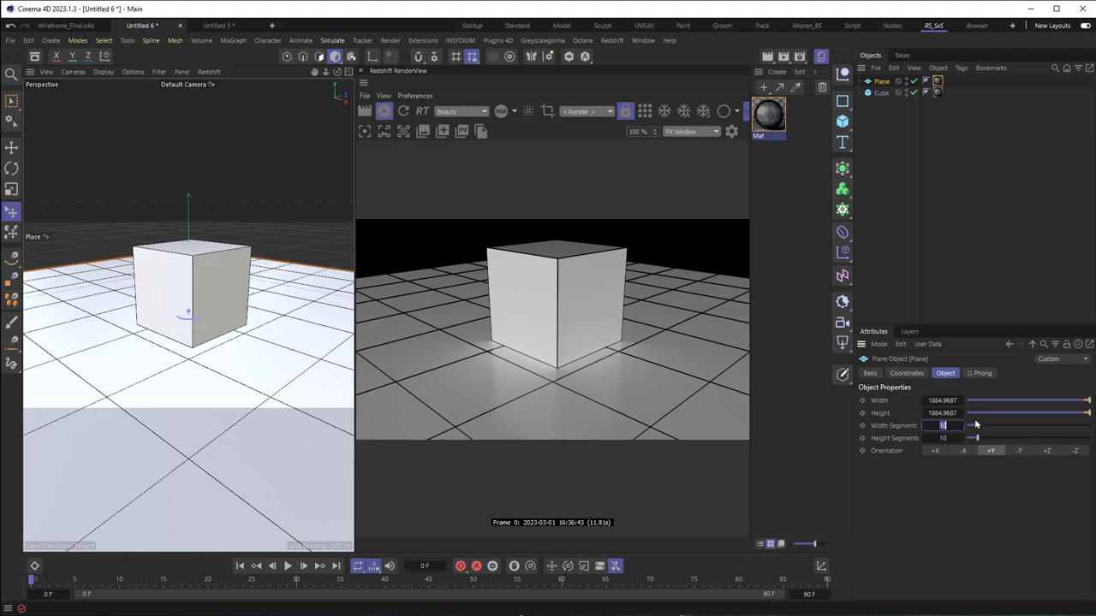
pyautogui.write('20')
pyautogui.press('Tab')
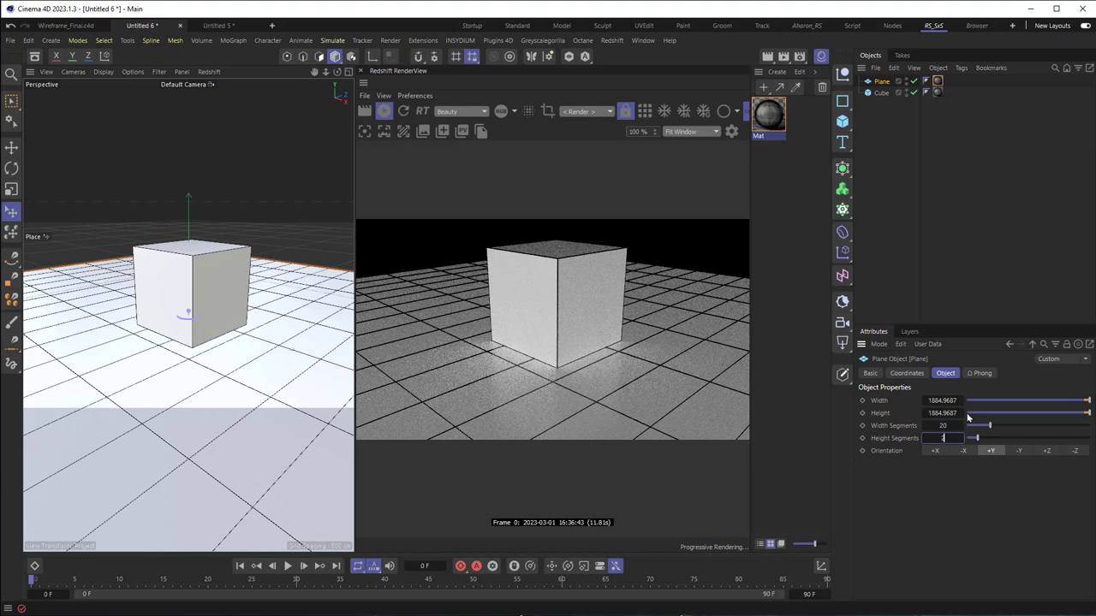
pyautogui.write('20')
pyautogui.press('Return')
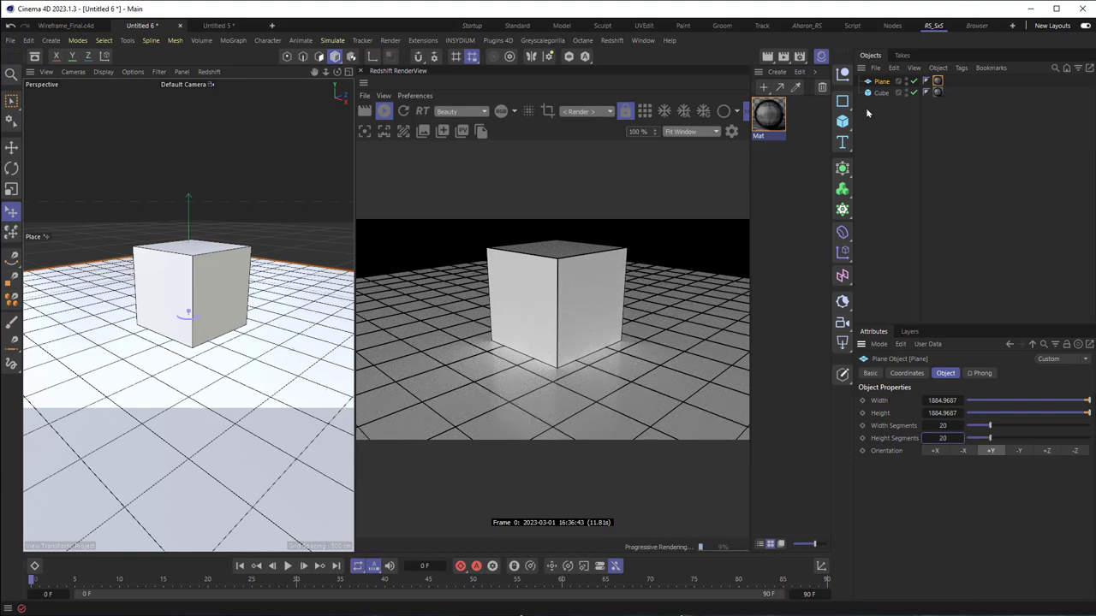
# - Set the Cube's X, Y and Z segments to 5 each
pyautogui.click(879, 92)
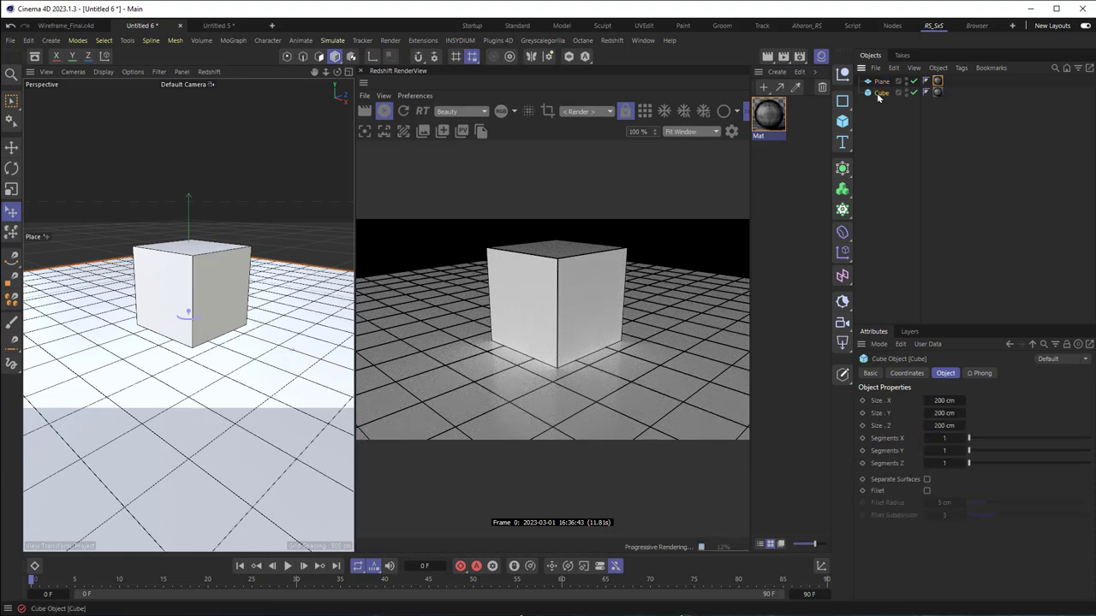
pyautogui.click(946, 438)
pyautogui.write('5')
pyautogui.press('Tab')
pyautogui.write('5')
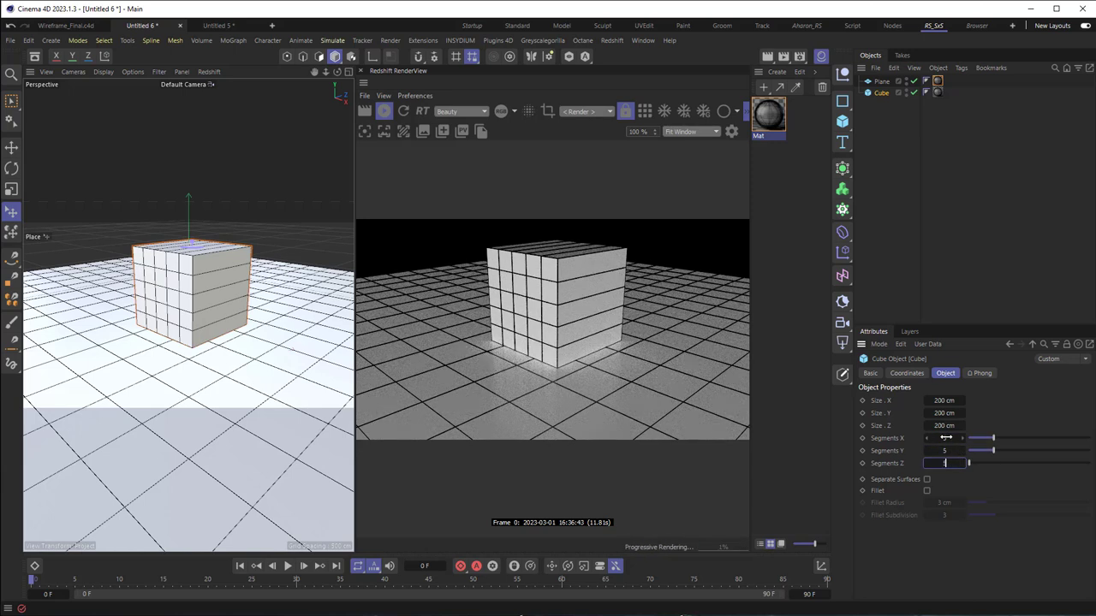
pyautogui.press('Tab')
pyautogui.write('5')
pyautogui.press('Return')
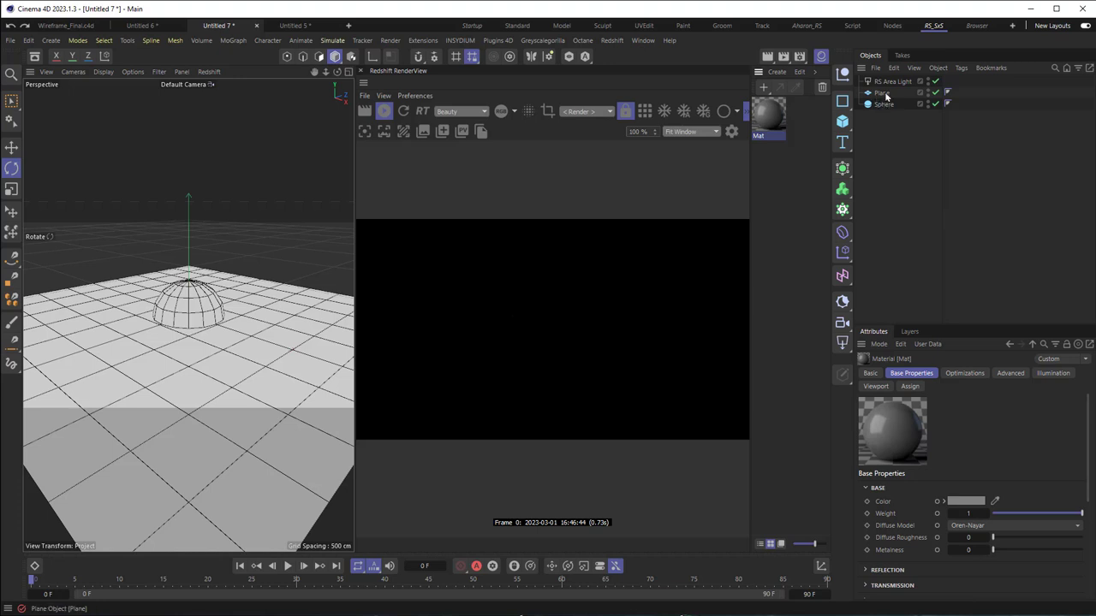
# - Toggle the Sphere off and back on so it shows as a dome on the Plane
pyautogui.click(935, 103)
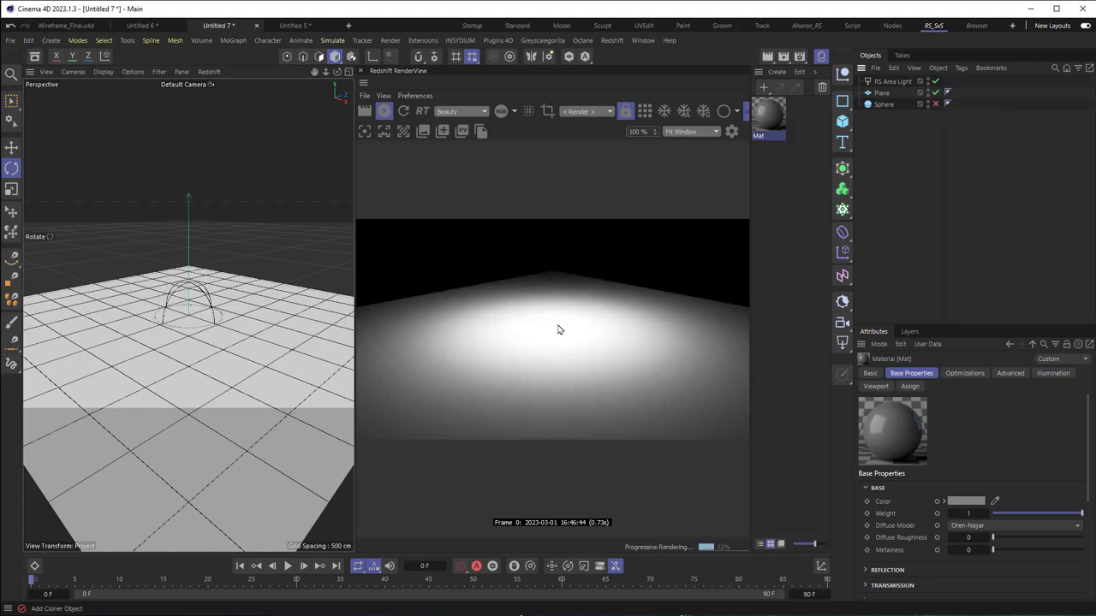
pyautogui.click(935, 104)
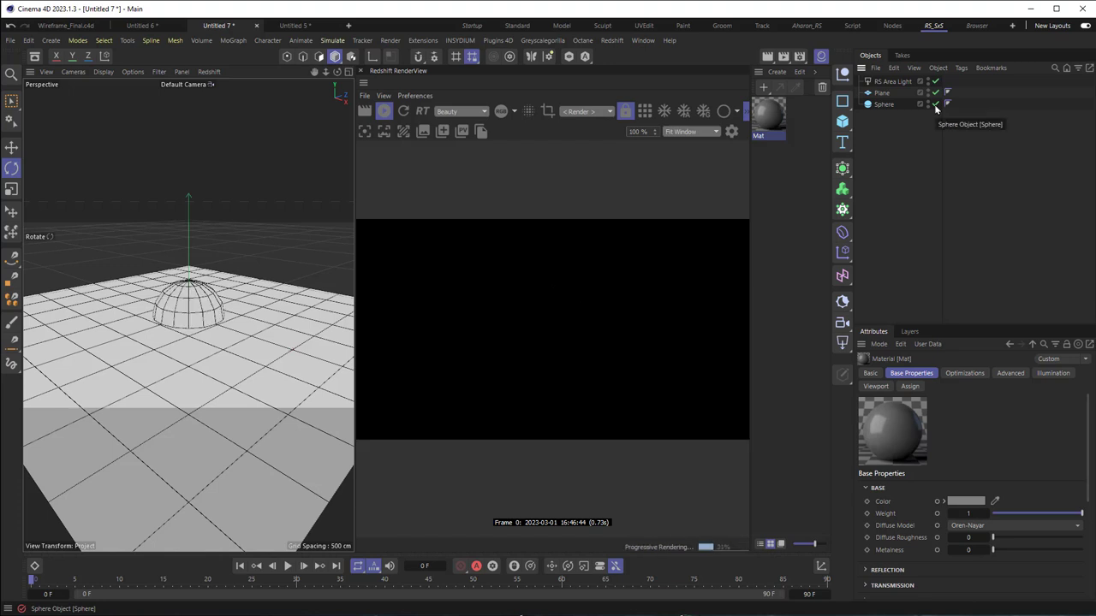
# - Add a WireFrame node to Mat and wire its Out into the RS Standard Opacity input
pyautogui.doubleClick(770, 118)
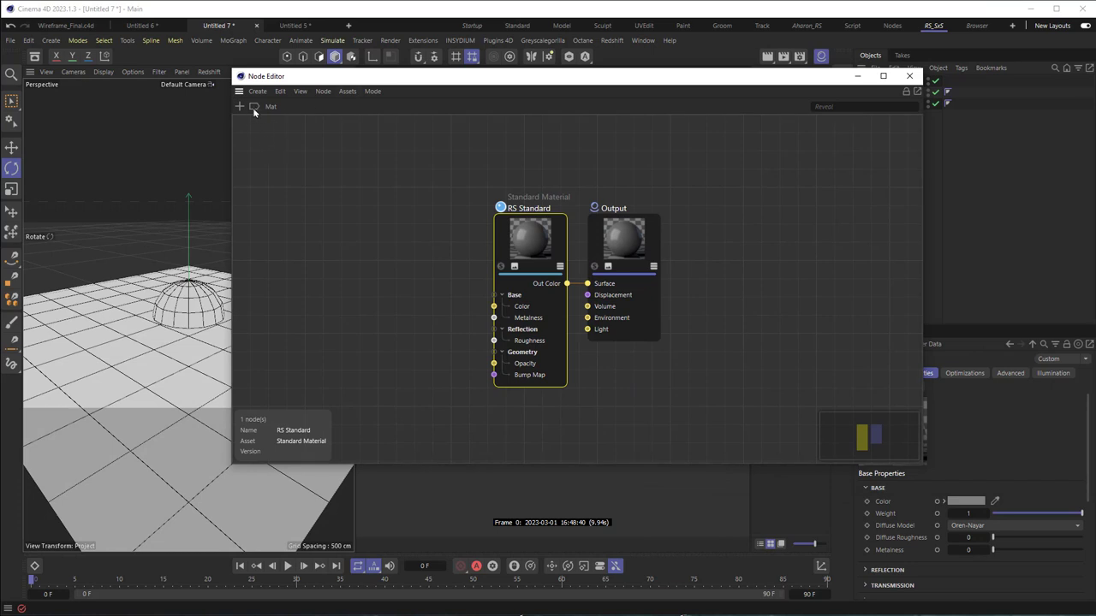
pyautogui.click(251, 111)
pyautogui.write('vir')
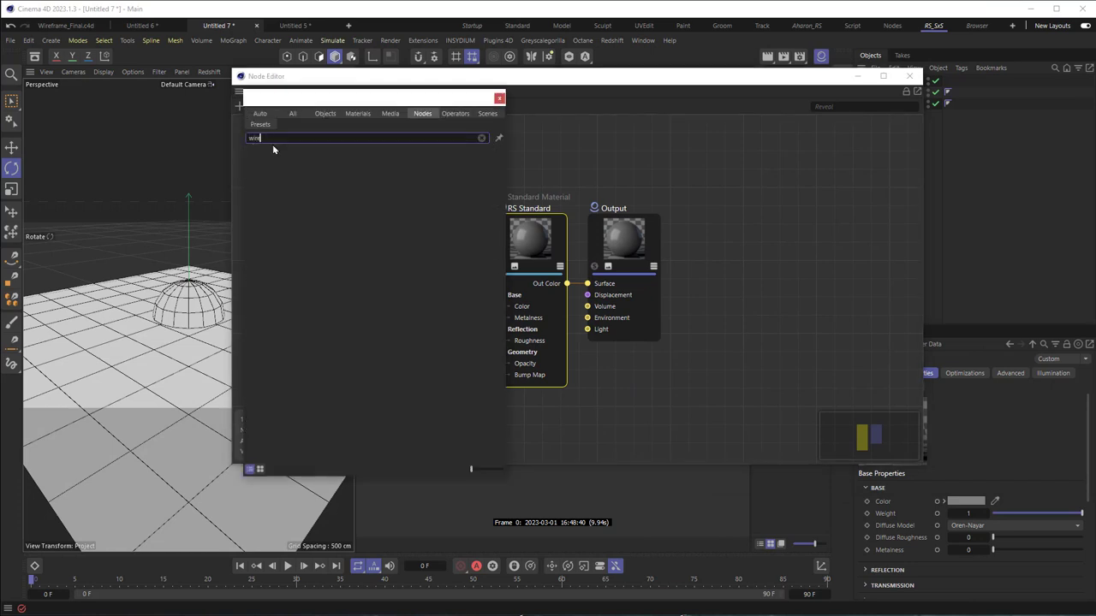
pyautogui.write('efra')
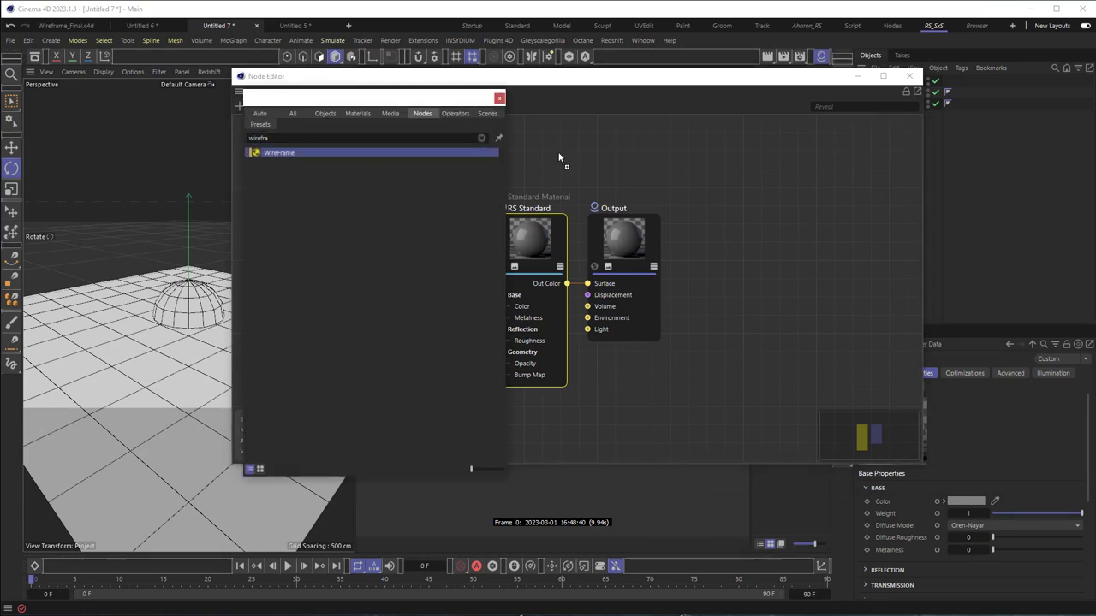
pyautogui.press('Return')
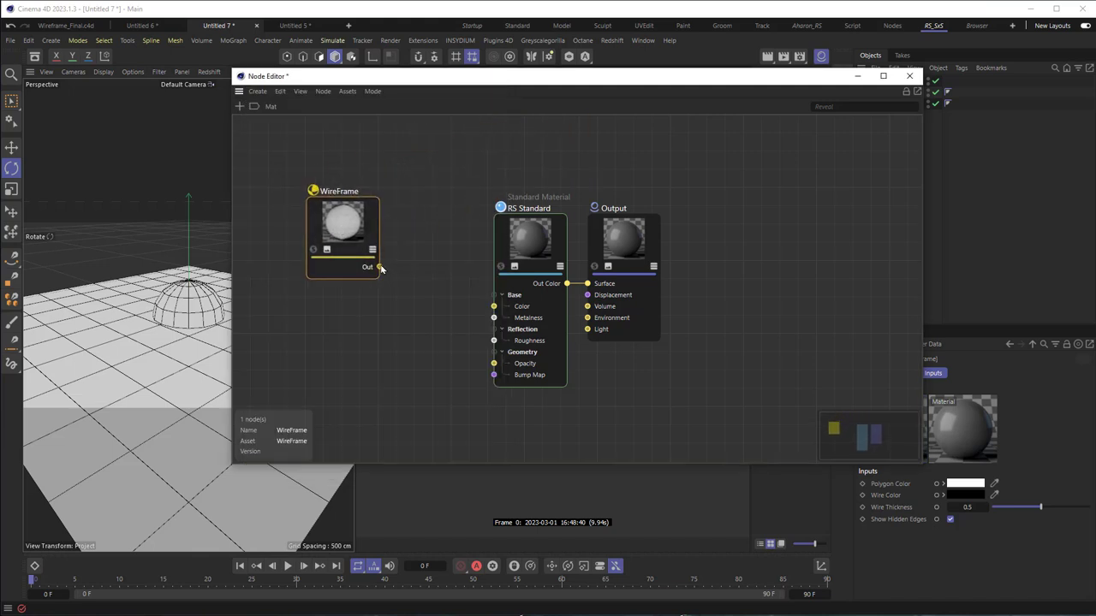
pyautogui.moveTo(381, 268); pyautogui.dragTo(490, 365)
pyautogui.click(909, 76)
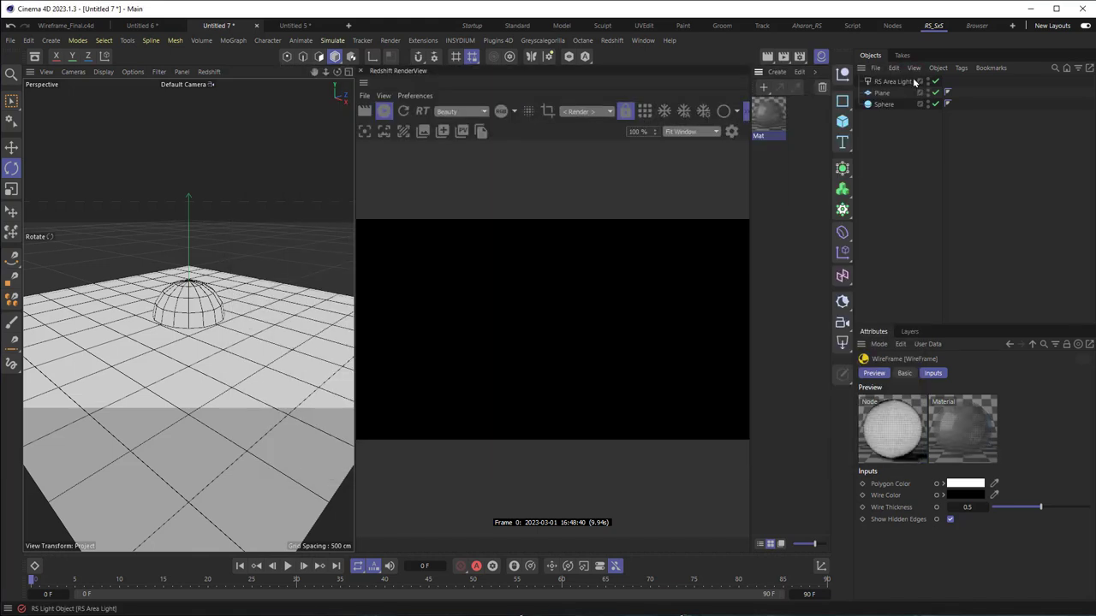
# - Turn off Show Hidden Edges and make the wireframe polygon colour black and wire colour white
pyautogui.click(950, 519)
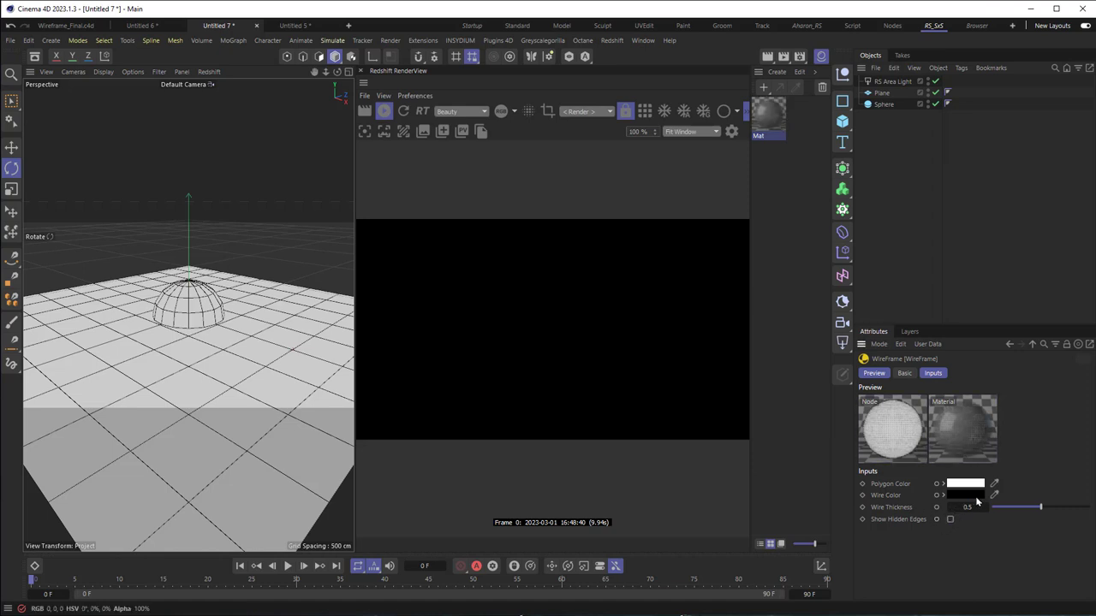
pyautogui.click(973, 487)
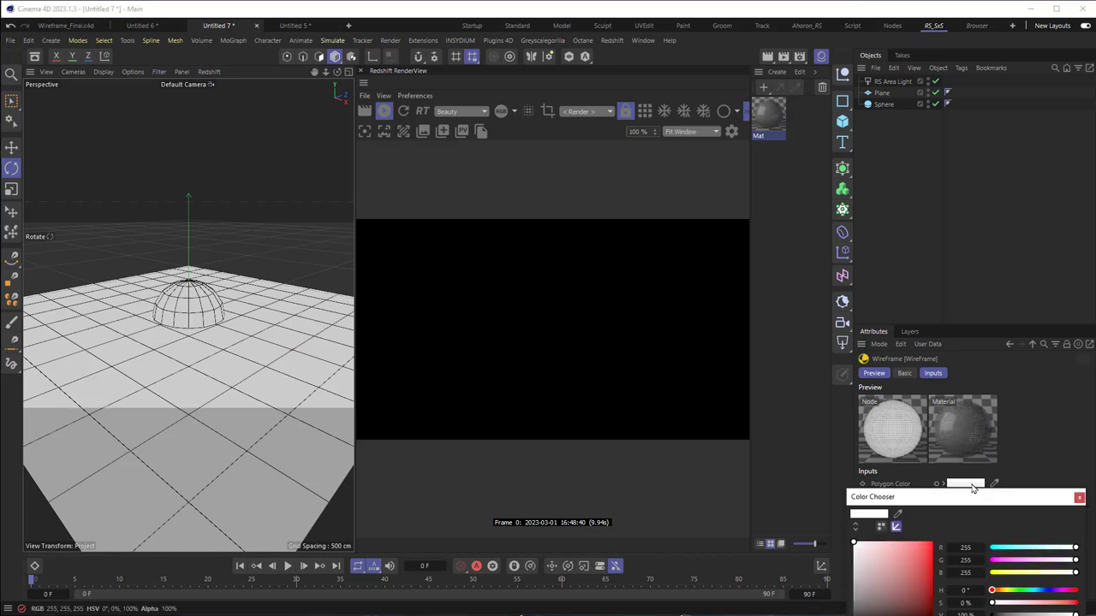
pyautogui.moveTo(1058, 489); pyautogui.dragTo(1025, 447)
pyautogui.click(1046, 454)
pyautogui.click(965, 495)
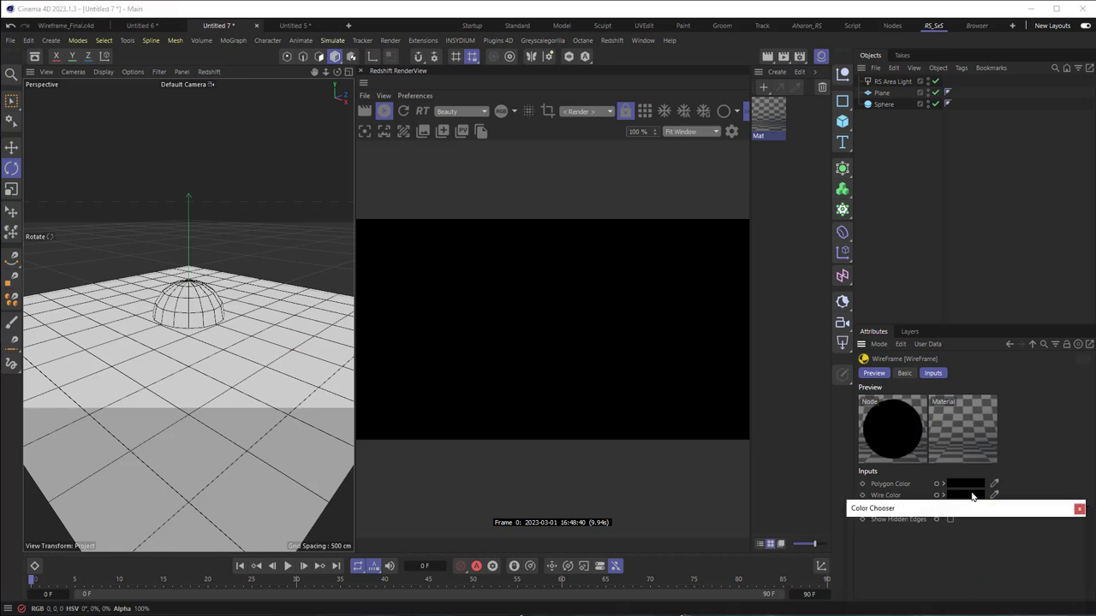
pyautogui.moveTo(966, 507); pyautogui.dragTo(952, 443)
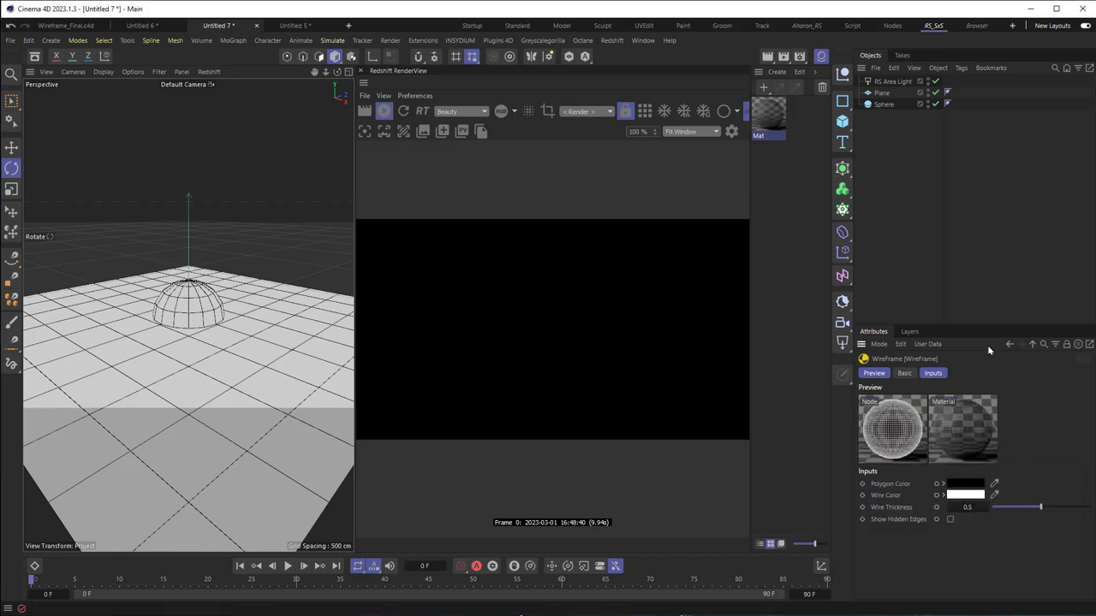
# - Apply Mat to the Sphere and set the WireFrame Wire Thickness to 10
pyautogui.moveTo(779, 115); pyautogui.dragTo(886, 104)
pyautogui.doubleClick(768, 114)
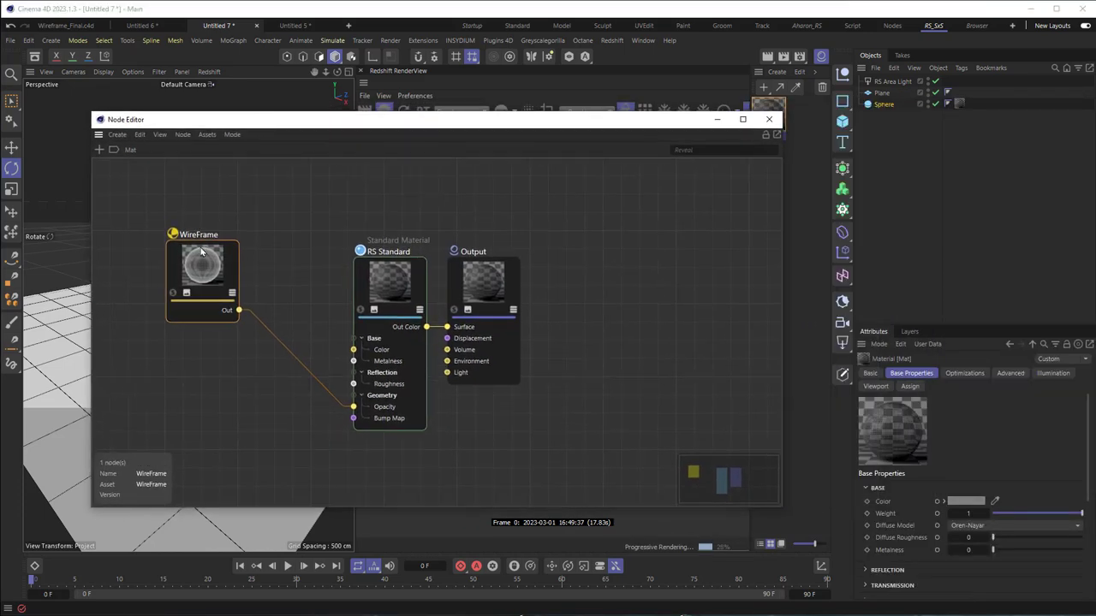
pyautogui.click(202, 251)
pyautogui.click(959, 537)
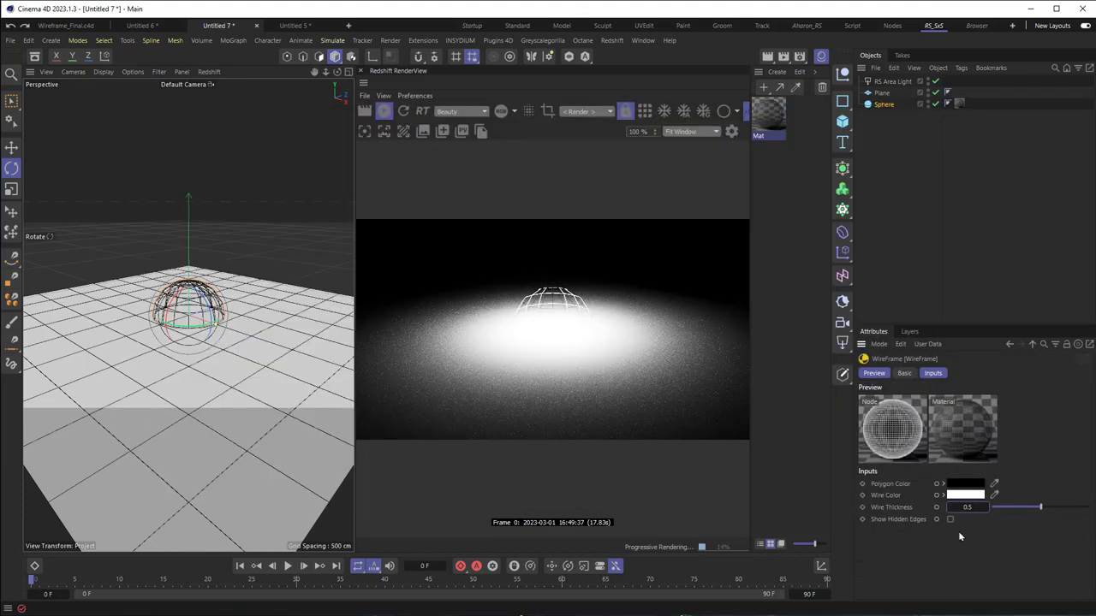
pyautogui.click(969, 506)
pyautogui.write('10')
pyautogui.press('Return')
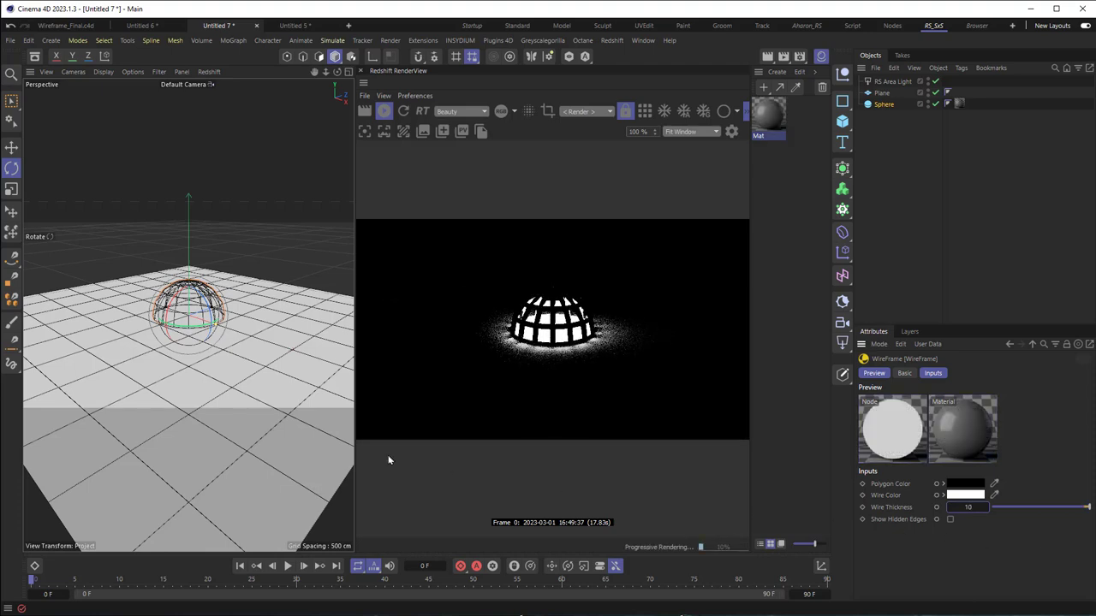
pyautogui.scroll(5, 306, 372)
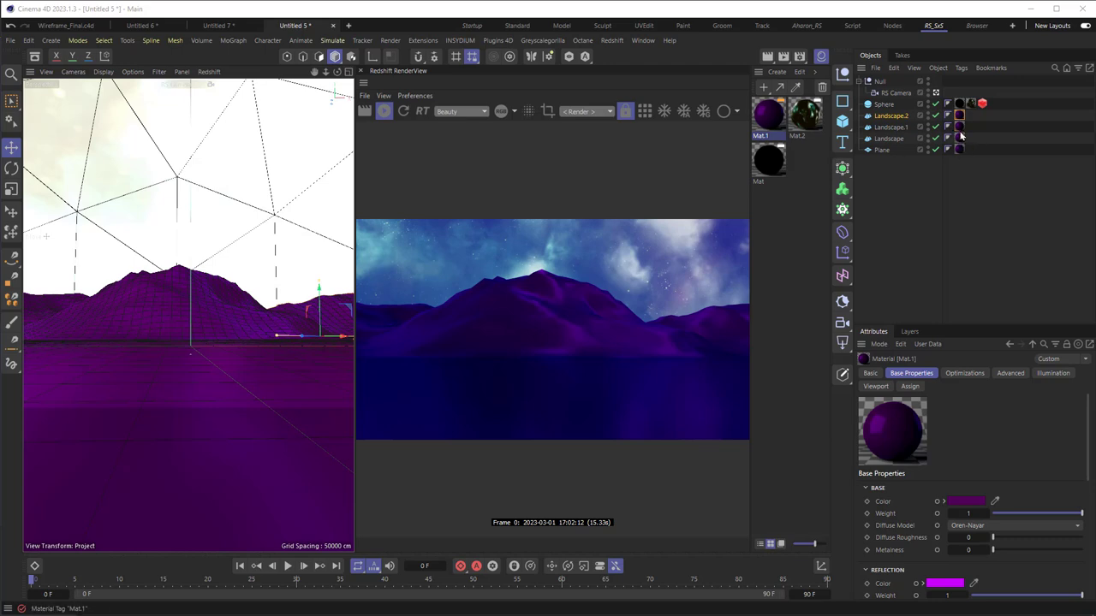
# - Add a WireFrame node to Mat.1 and connect its Out to the RS Standard Emission Color
pyautogui.doubleClick(762, 120)
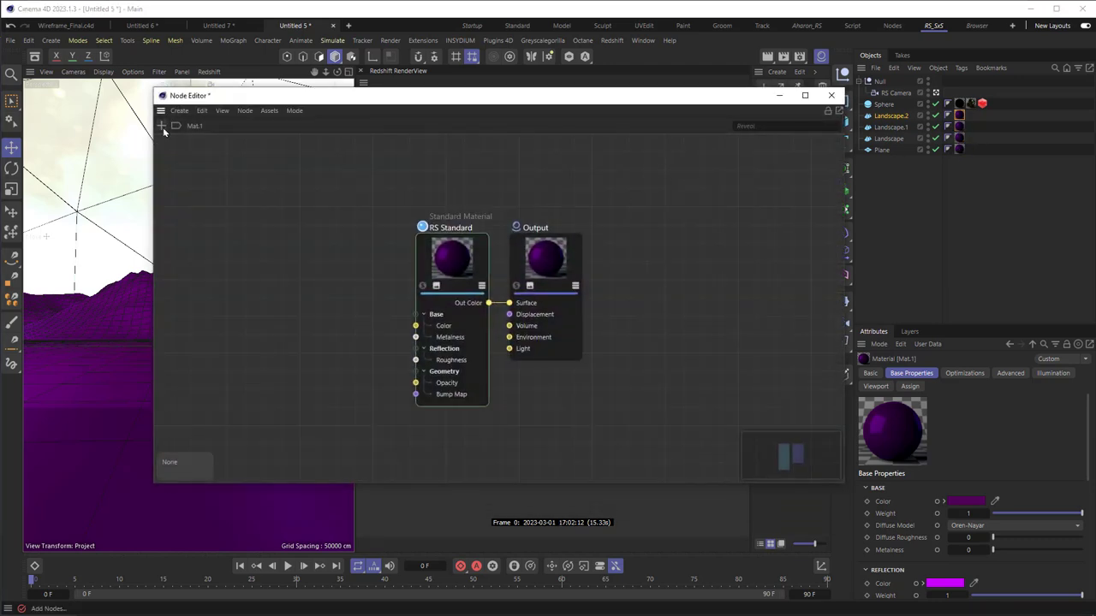
pyautogui.click(161, 125)
pyautogui.write('wirefr')
pyautogui.moveTo(199, 175); pyautogui.dragTo(452, 257)
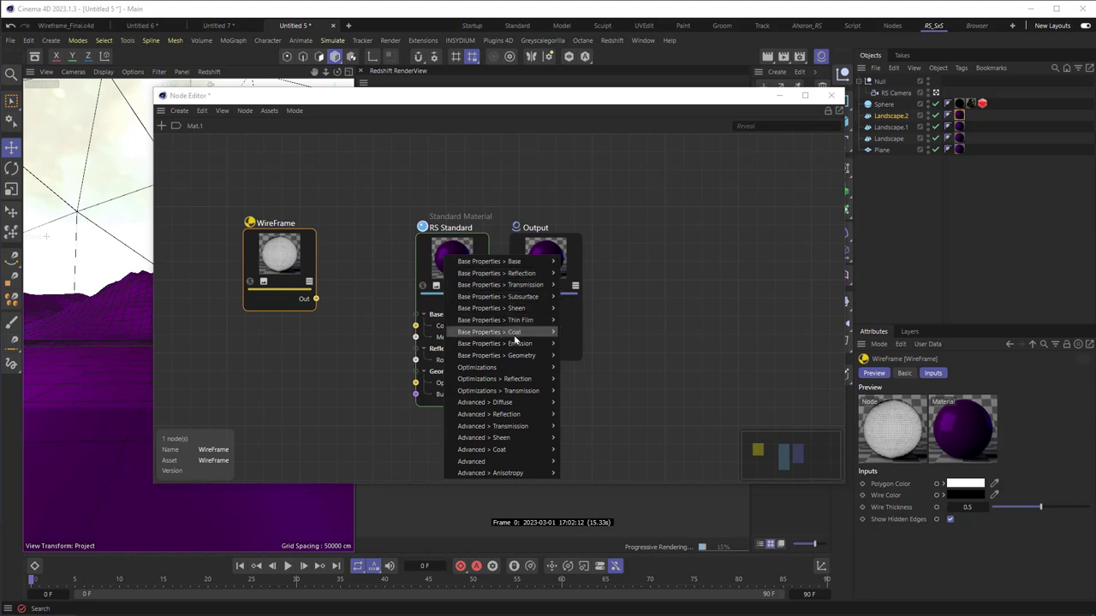
pyautogui.moveTo(516, 344)
pyautogui.click(576, 345)
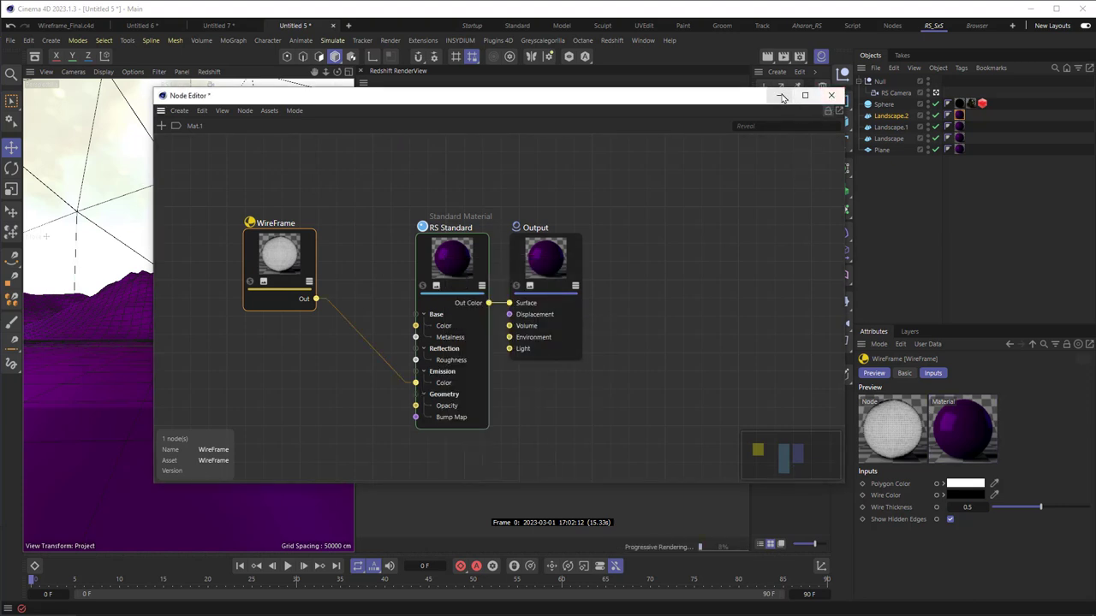
pyautogui.click(831, 95)
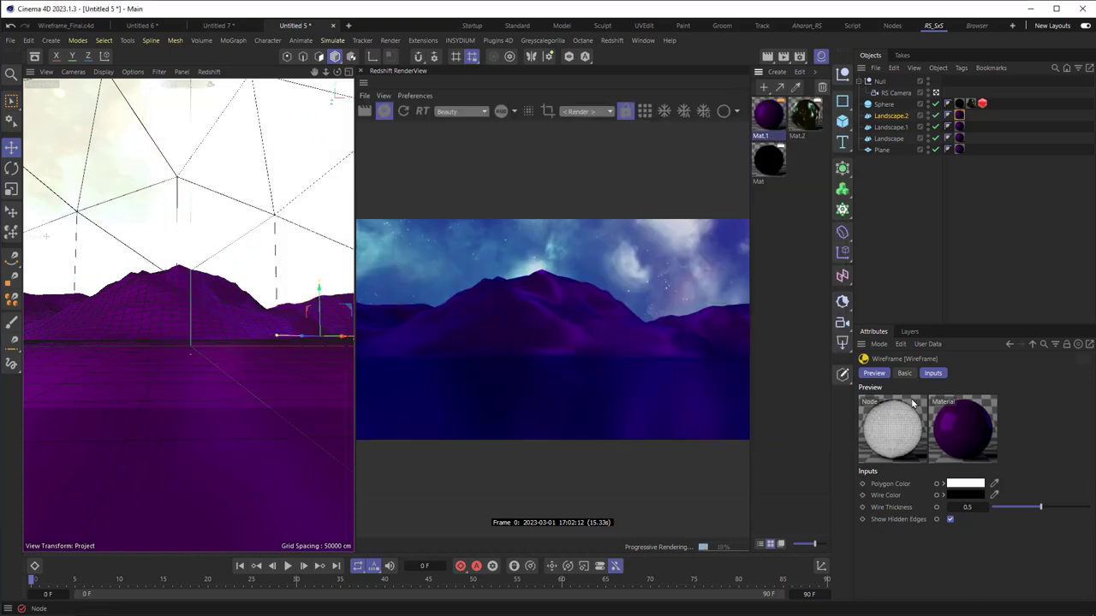
# - Set Mat.1's emission weight to 1, keeping the magenta wire colour after trying white
pyautogui.click(771, 121)
pyautogui.scroll(-8, 948, 471)
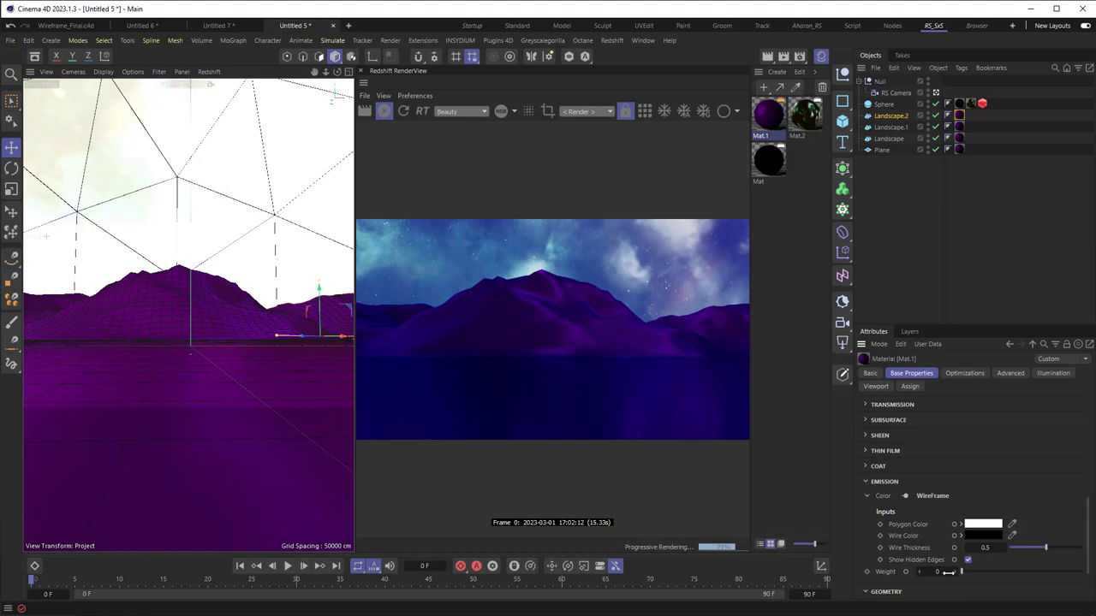
pyautogui.click(948, 572)
pyautogui.write('1')
pyautogui.press('Return')
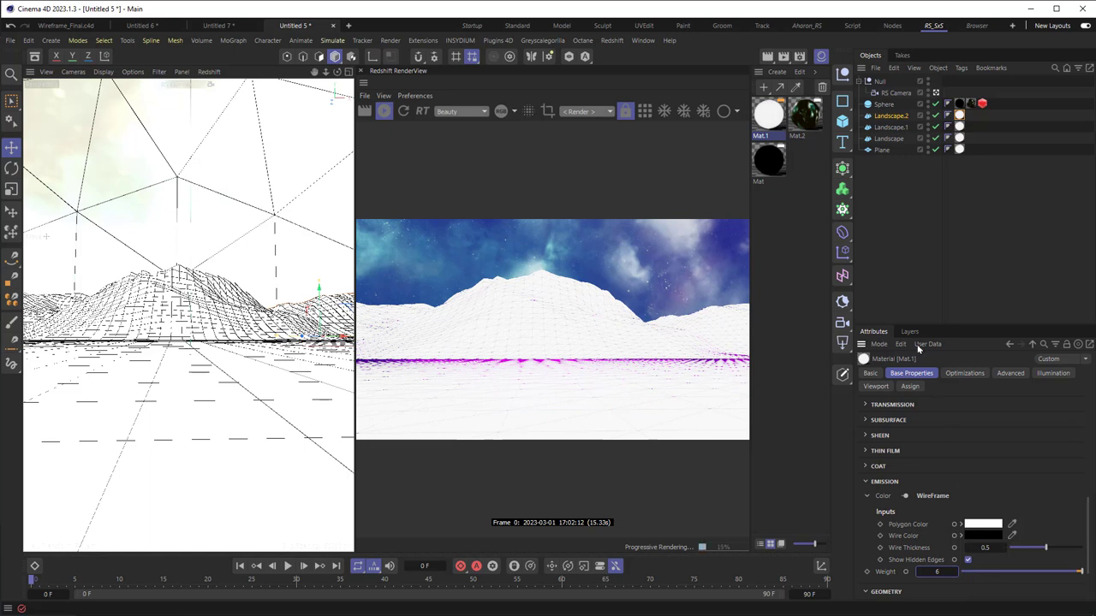
pyautogui.click(985, 536)
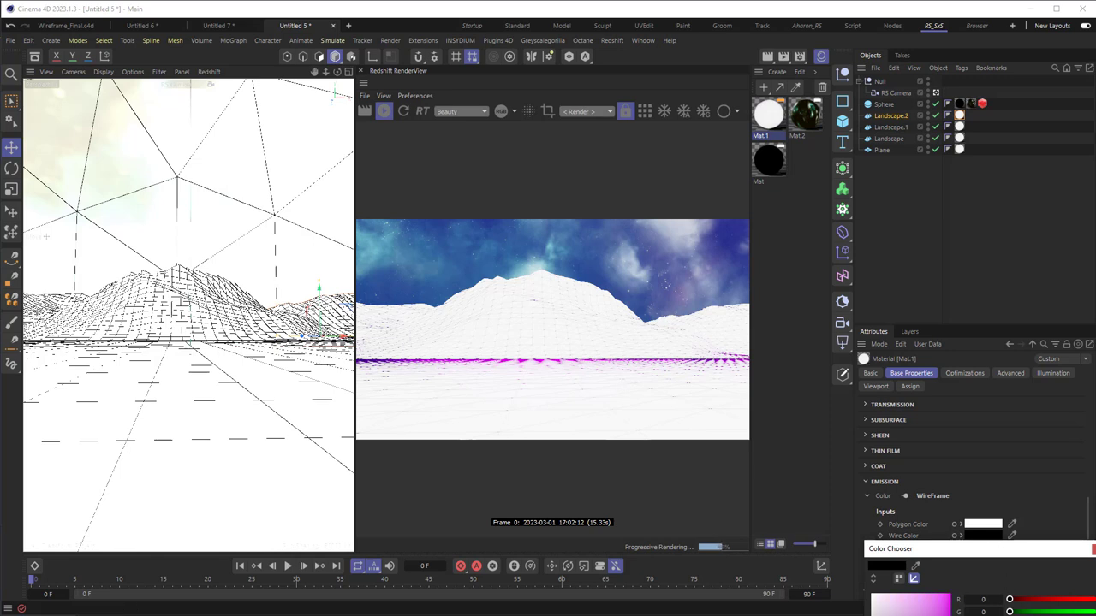
pyautogui.click(872, 594)
pyautogui.hotkey('ctrl', 'z')
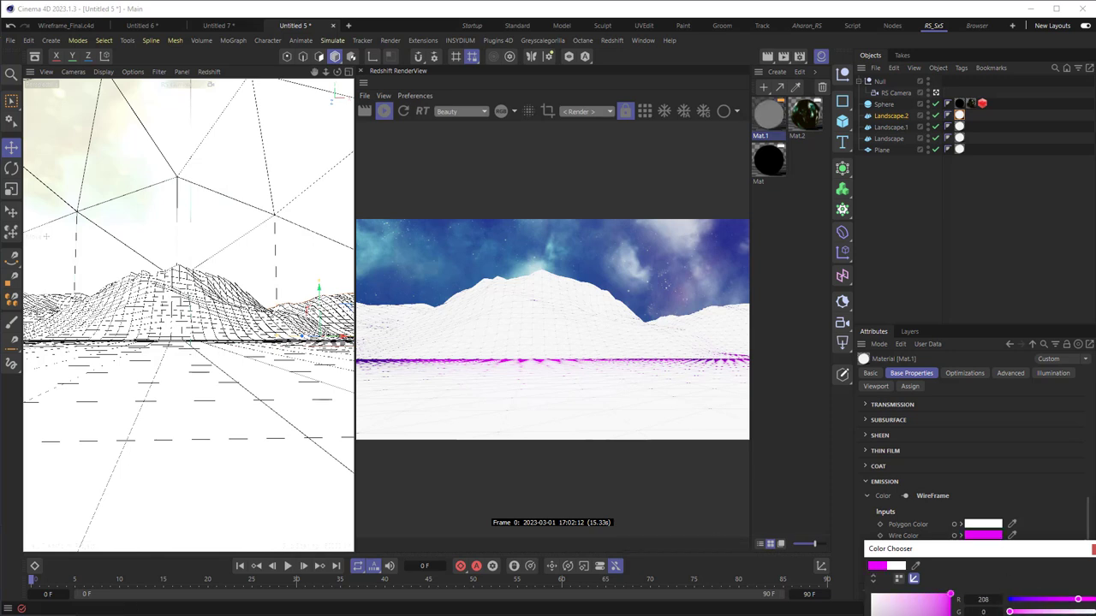
# - Make the wireframe polygon colour a deep saturated purple and turn off Show Hidden Edges
pyautogui.click(992, 525)
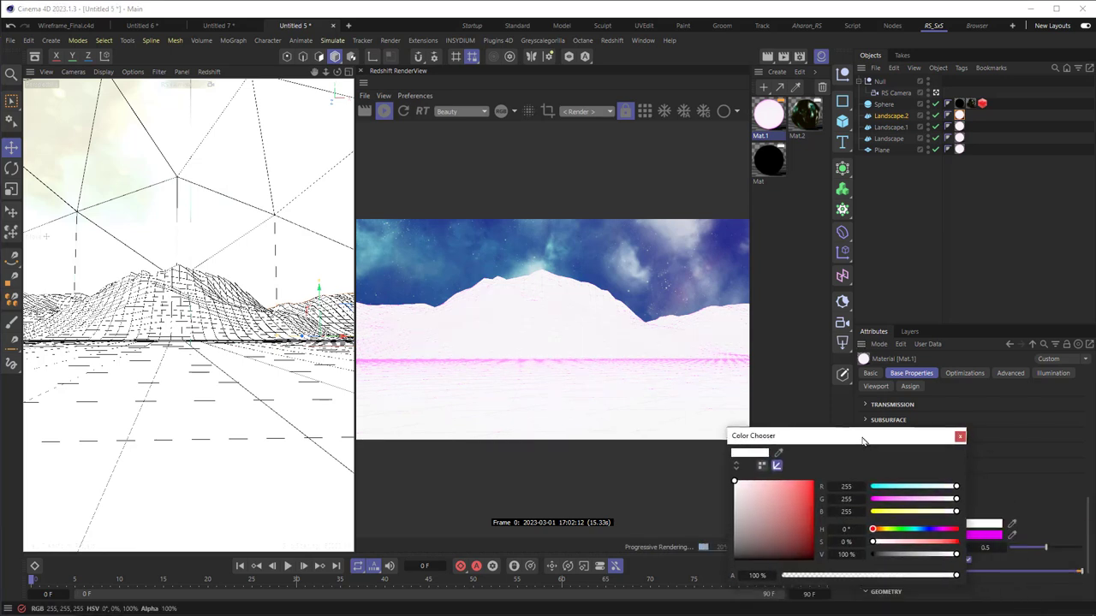
pyautogui.click(931, 521)
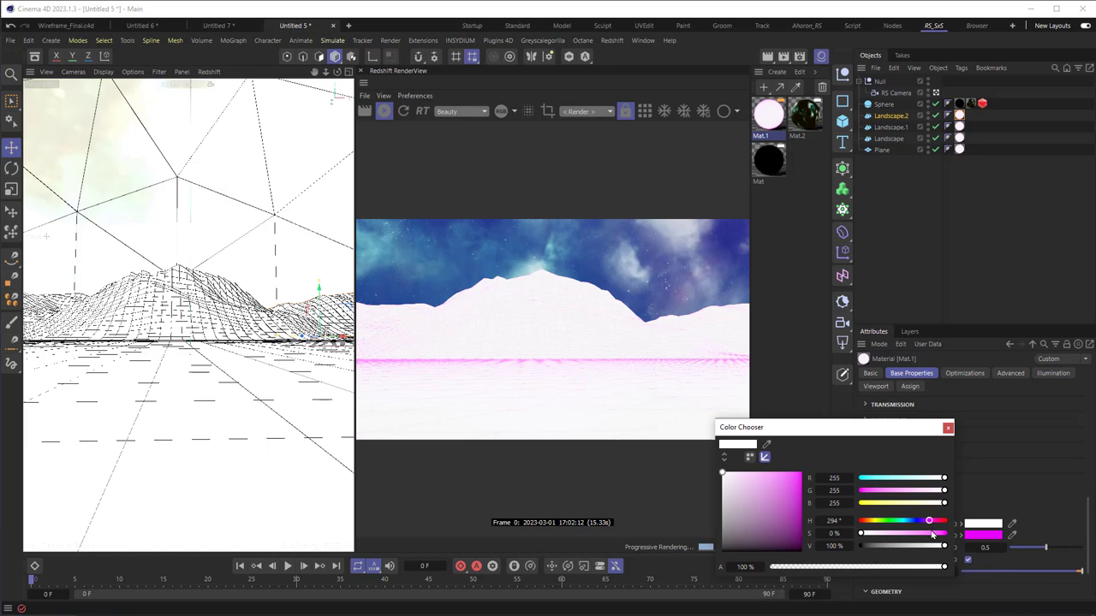
pyautogui.click(933, 533)
pyautogui.moveTo(905, 546); pyautogui.dragTo(863, 552)
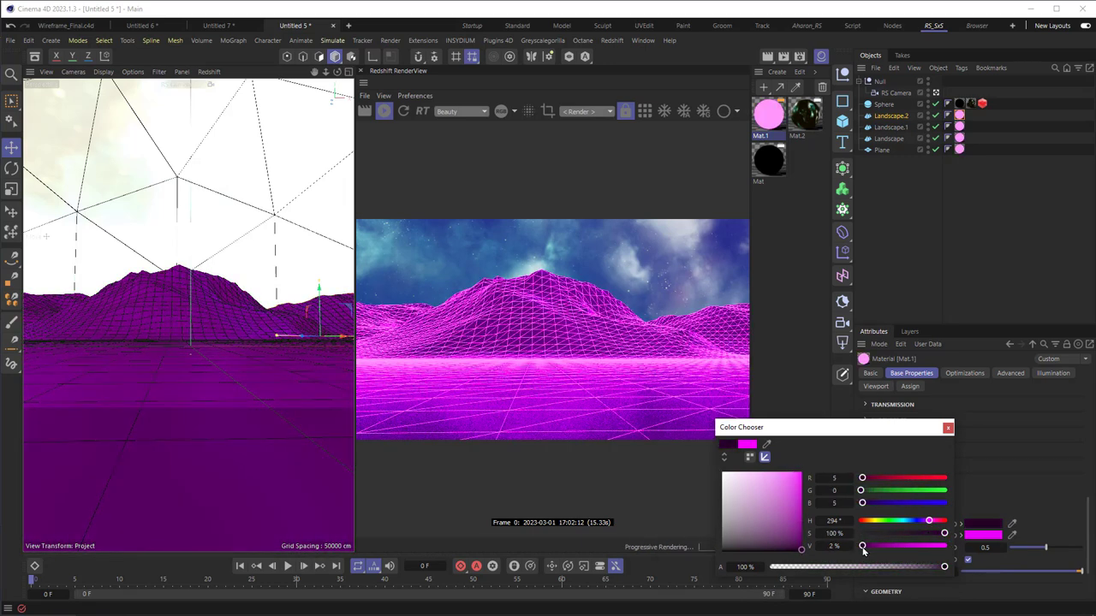
pyautogui.click(948, 427)
pyautogui.click(967, 560)
pyautogui.scroll(10, 967, 565)
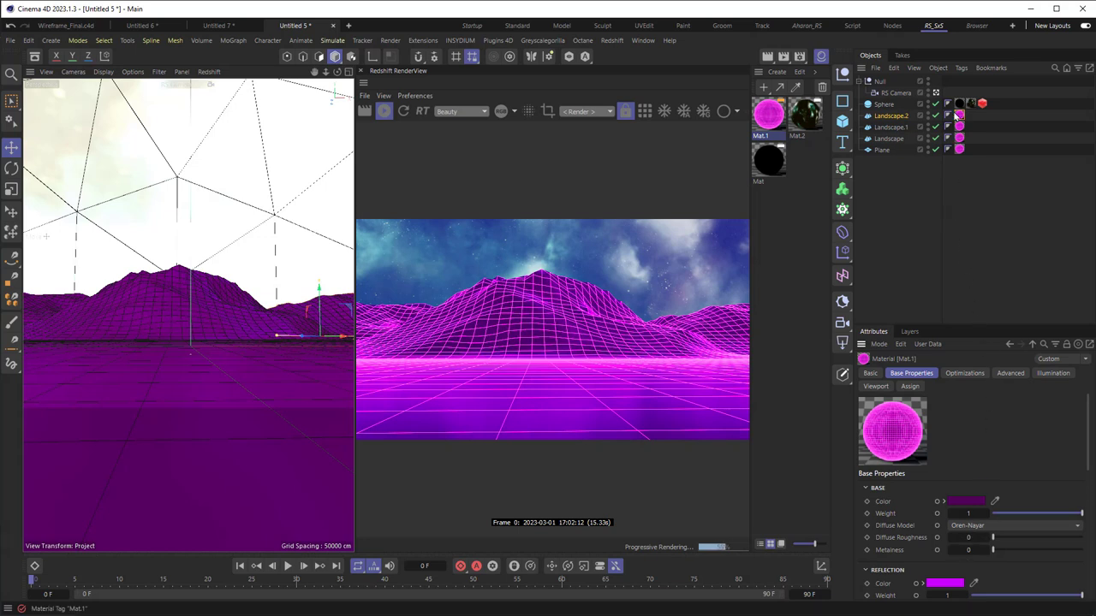
# - Override the RS Camera's bloom with threshold 2, intensity 200 % and softness 7 %
pyautogui.click(893, 94)
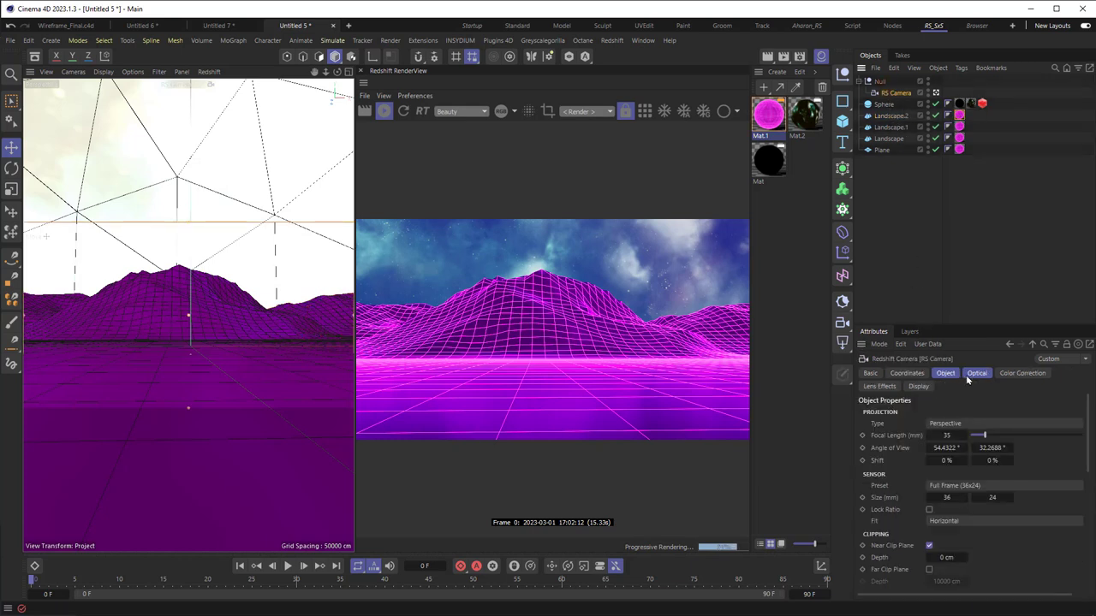
pyautogui.click(879, 386)
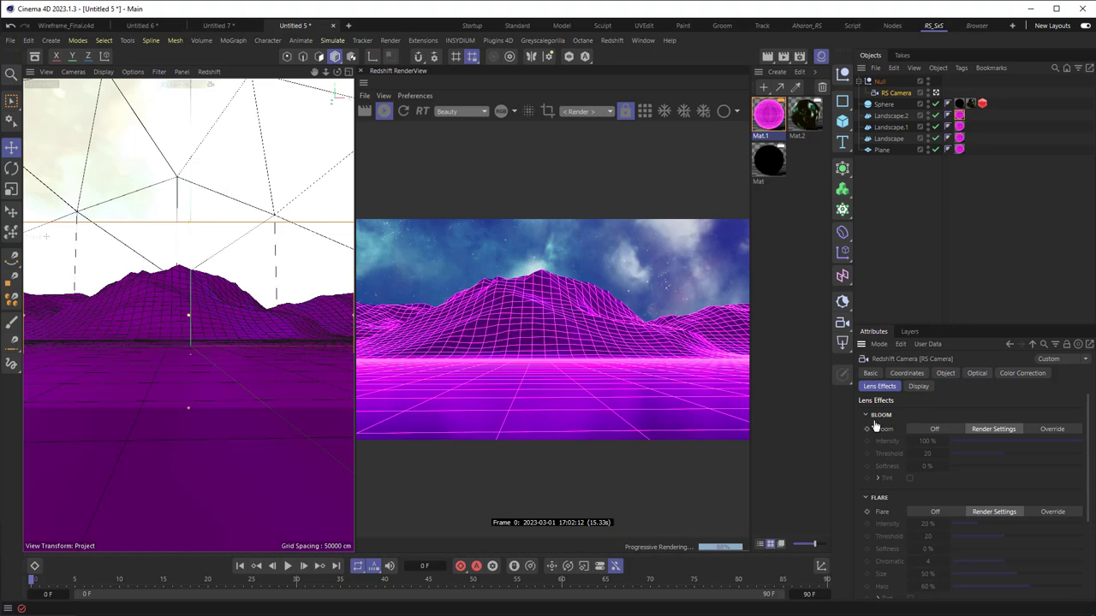
pyautogui.click(1048, 432)
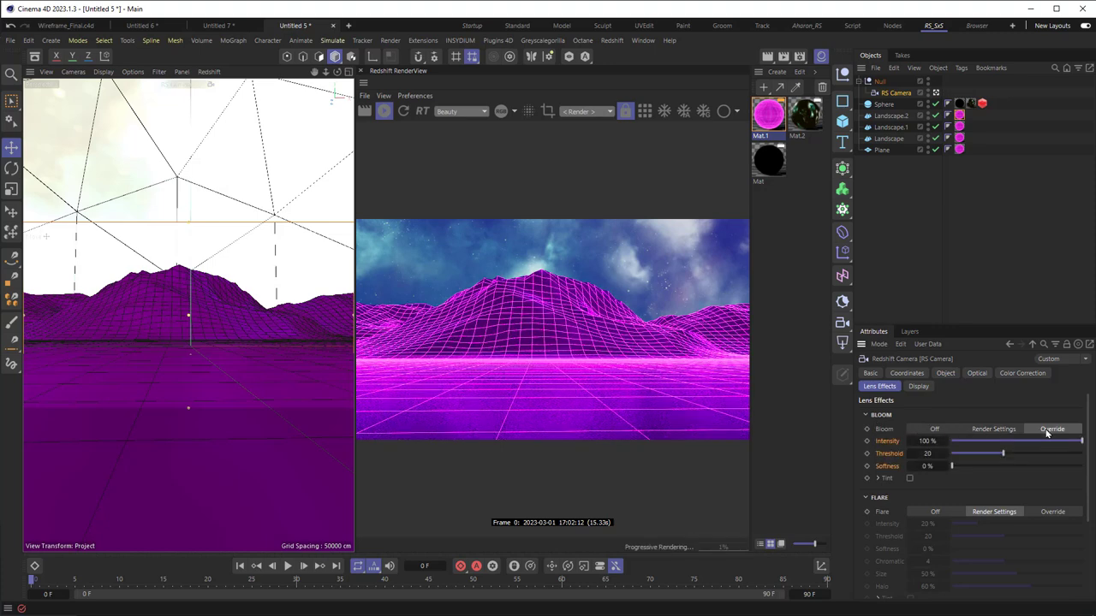
pyautogui.moveTo(997, 452); pyautogui.dragTo(957, 459)
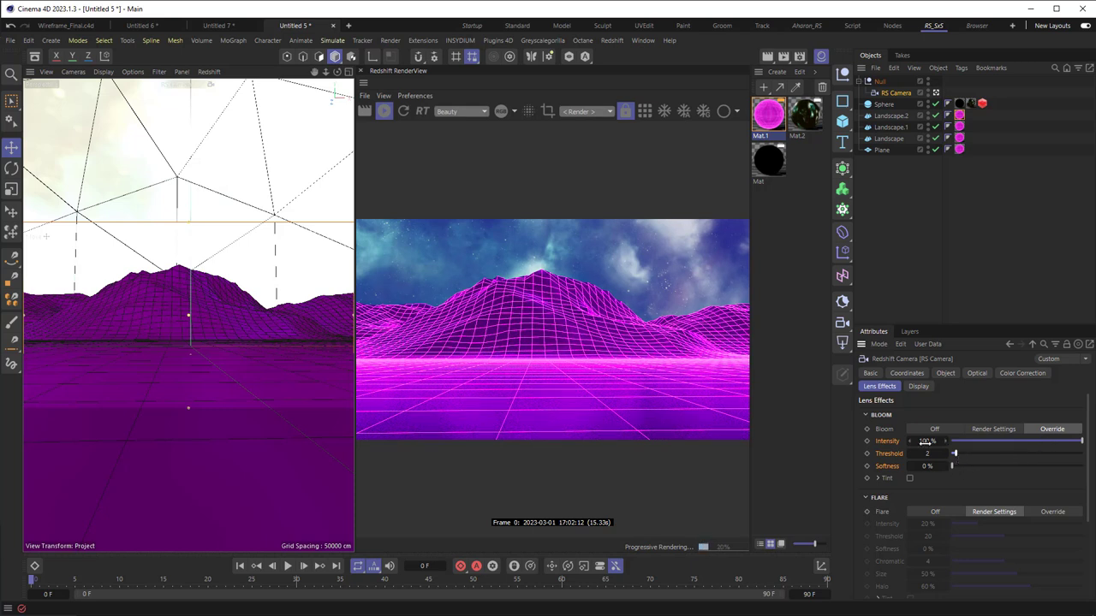
pyautogui.click(942, 441)
pyautogui.write('200')
pyautogui.press('Return')
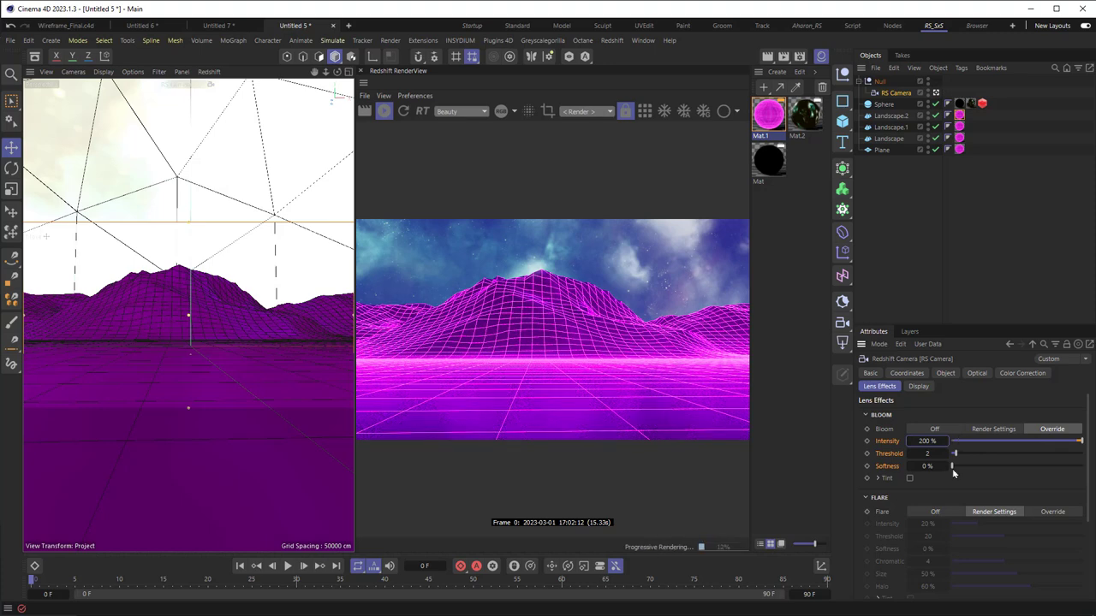
pyautogui.moveTo(952, 465); pyautogui.dragTo(960, 465)
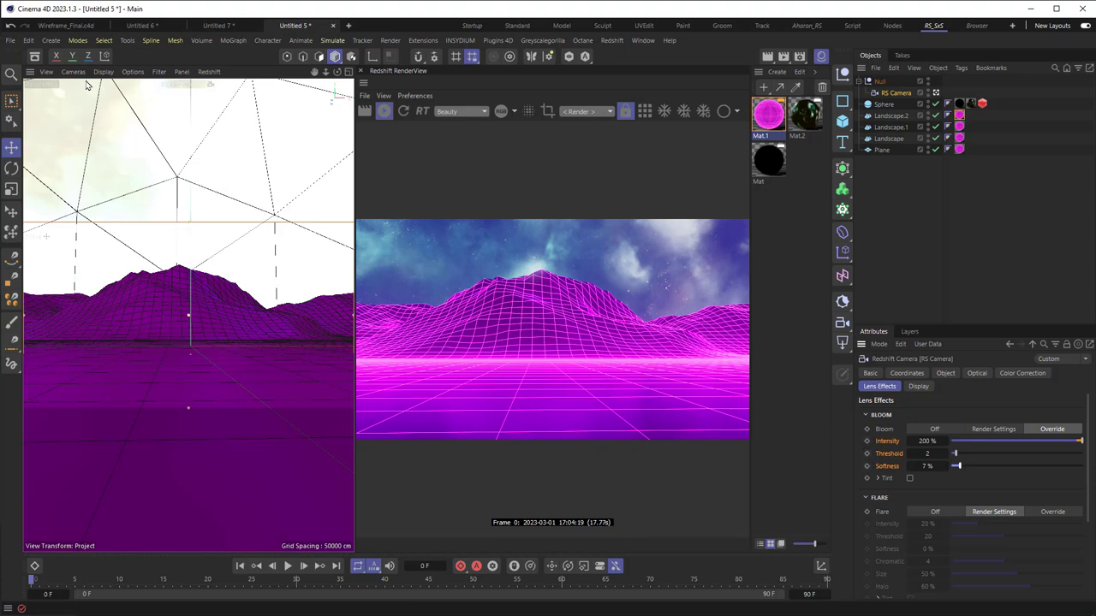
# - Add the Car - SUV asset from the Asset Browser and shrink it to fit the scene
pyautogui.click(35, 56)
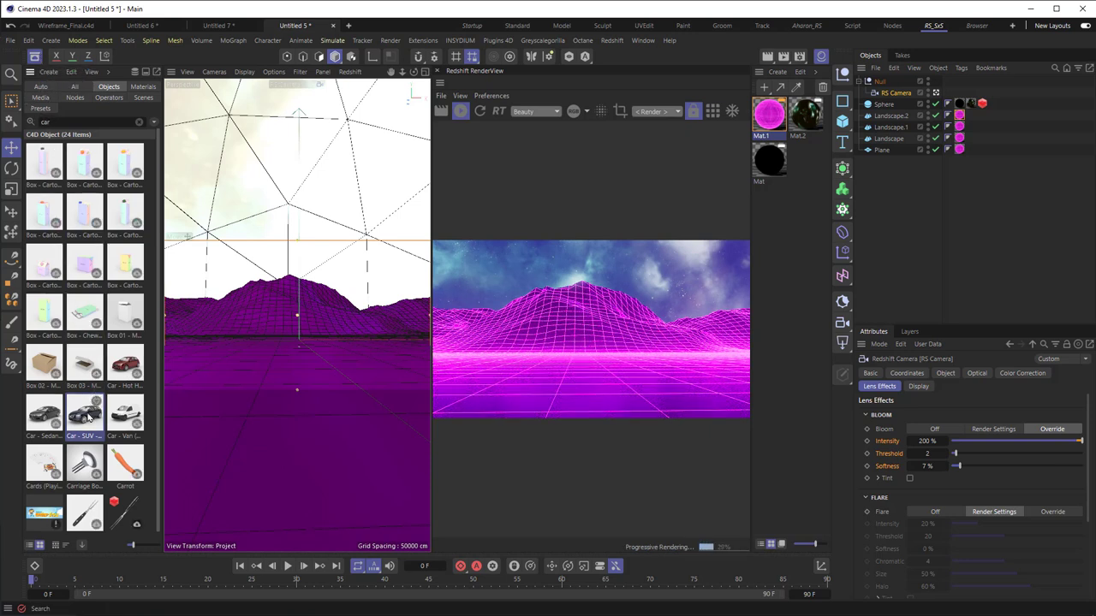
pyautogui.moveTo(88, 418); pyautogui.dragTo(274, 334)
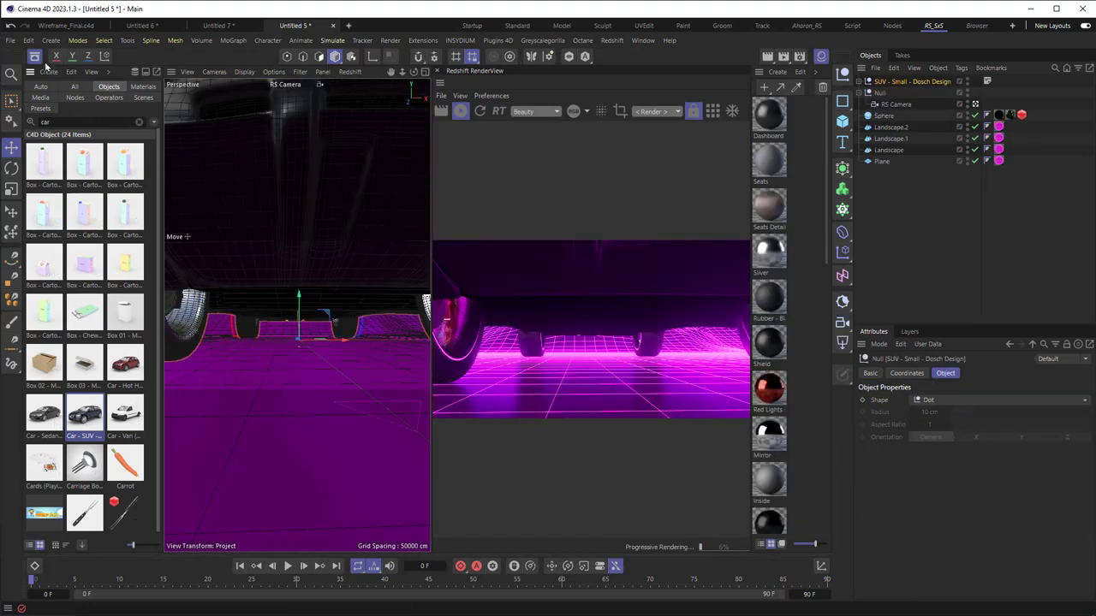
pyautogui.click(11, 188)
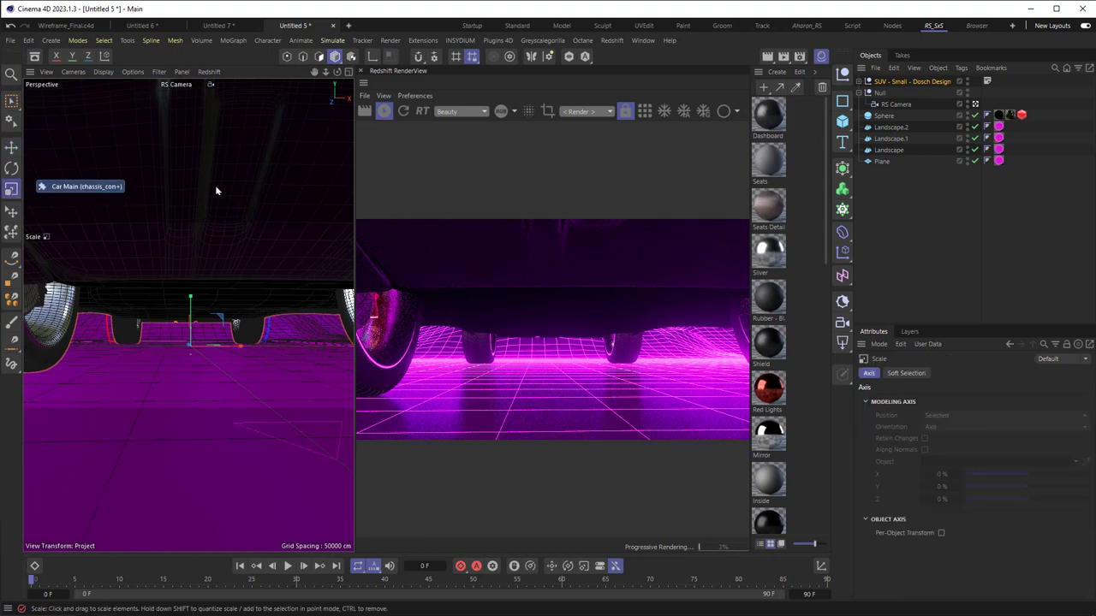
pyautogui.moveTo(215, 185); pyautogui.dragTo(69, 343)
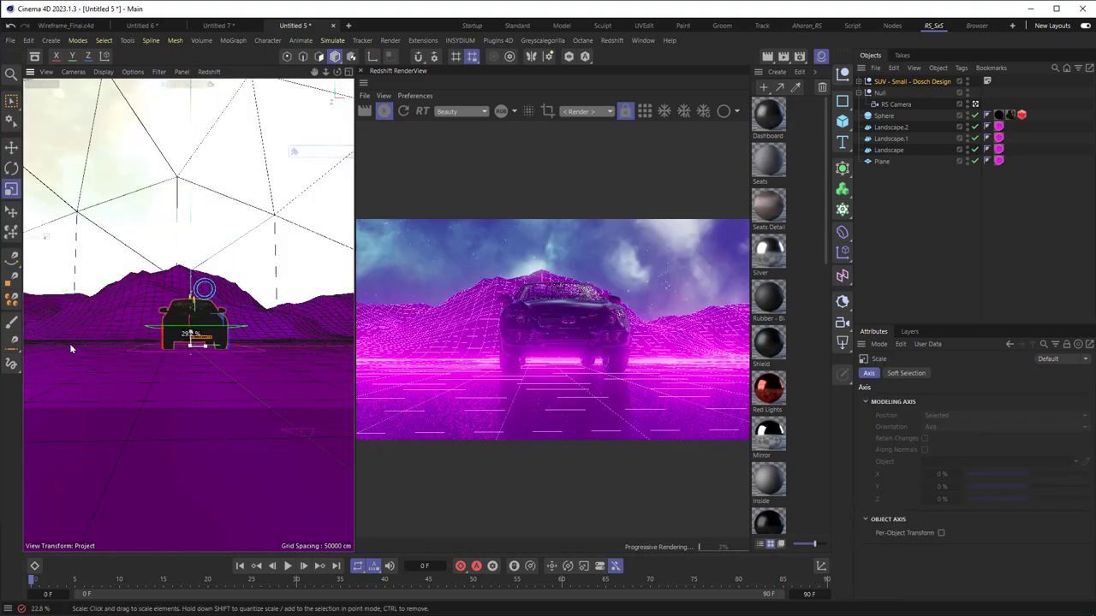
# - Turn the SUV side-on and enlarge it on the neon grid before the mountains
pyautogui.click(11, 231)
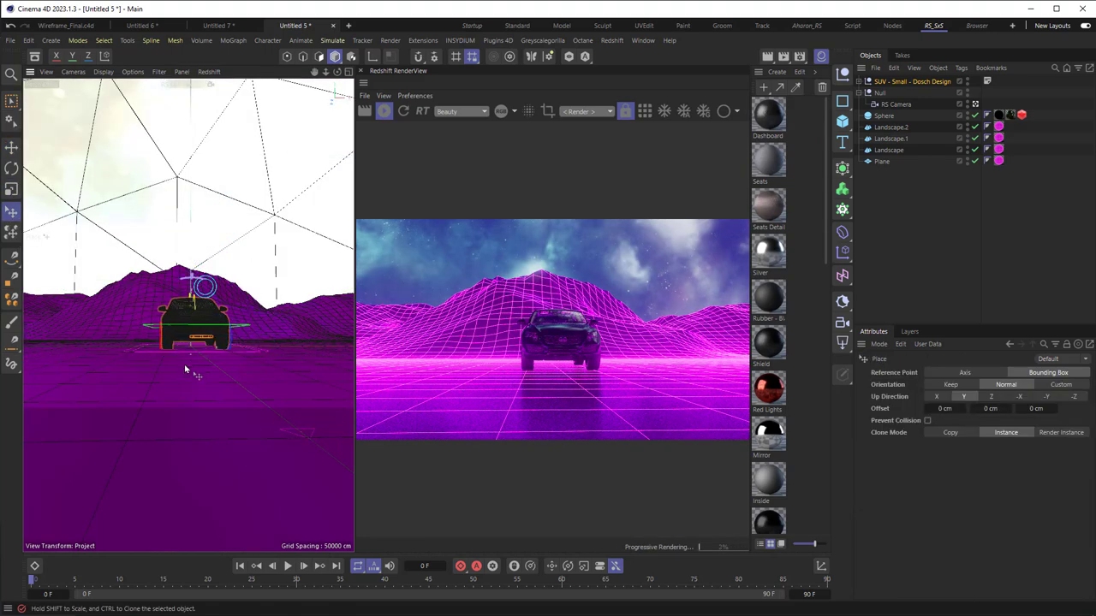
pyautogui.moveTo(195, 346); pyautogui.dragTo(192, 383)
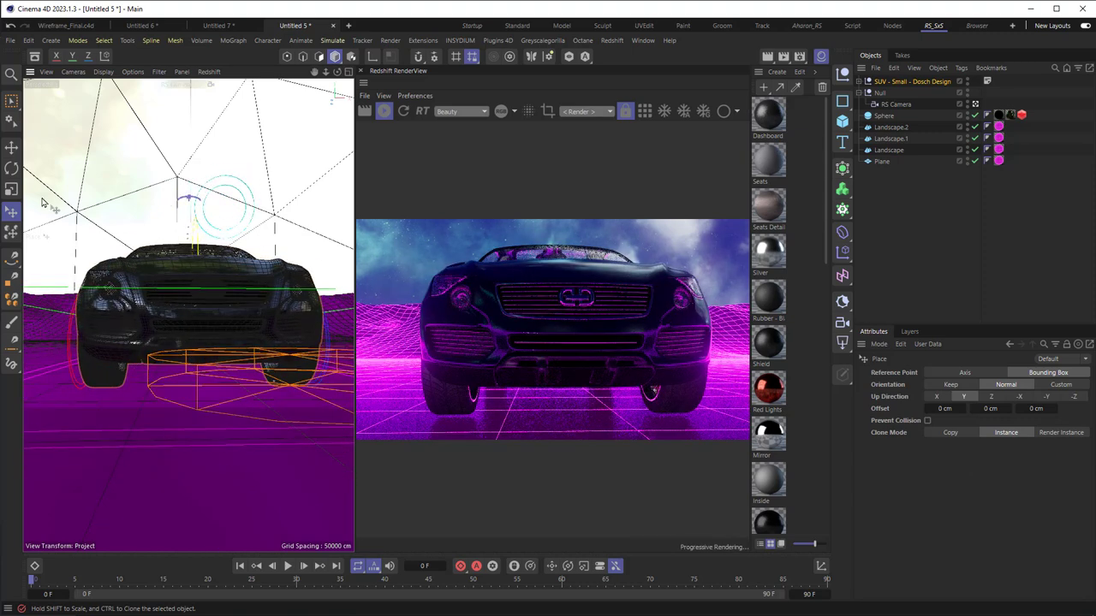
pyautogui.hotkey('ctrl', 'z')
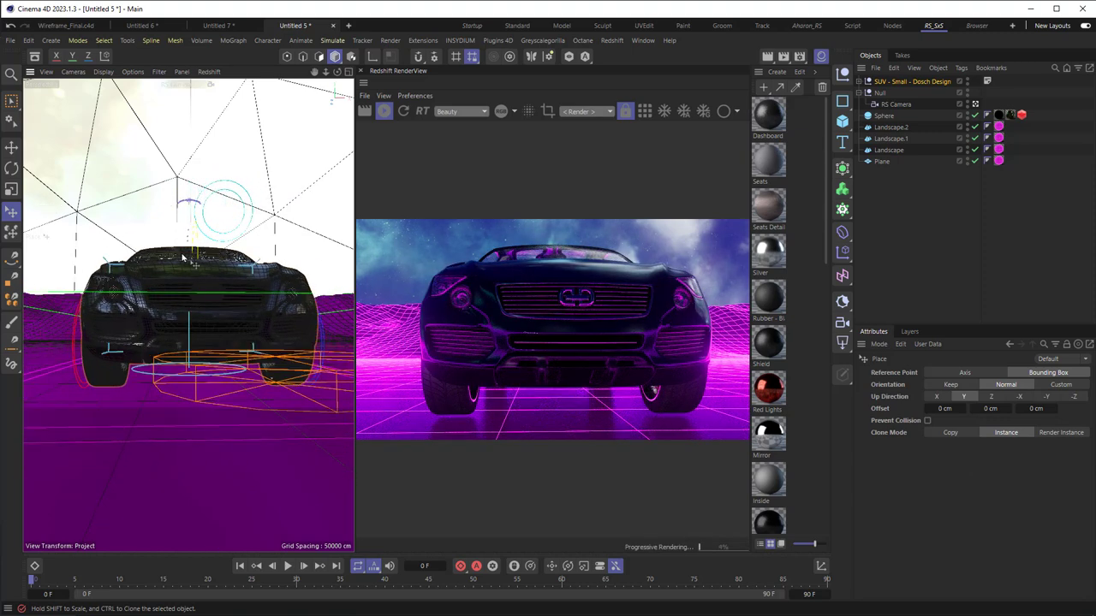
pyautogui.click(11, 188)
pyautogui.hotkey('ctrl', 'z')
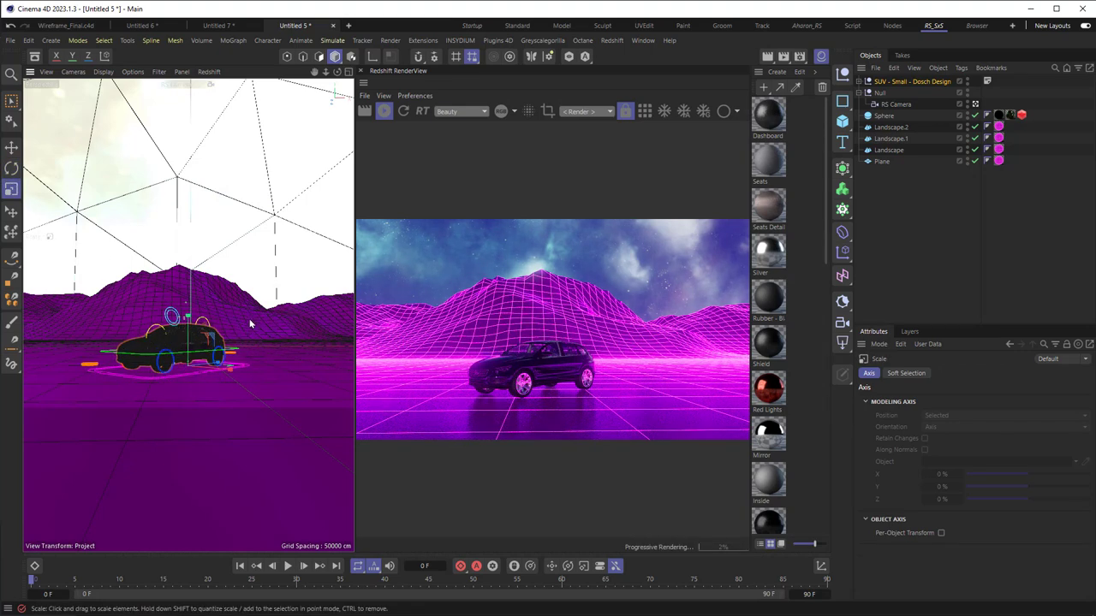
pyautogui.moveTo(251, 322); pyautogui.dragTo(497, 274)
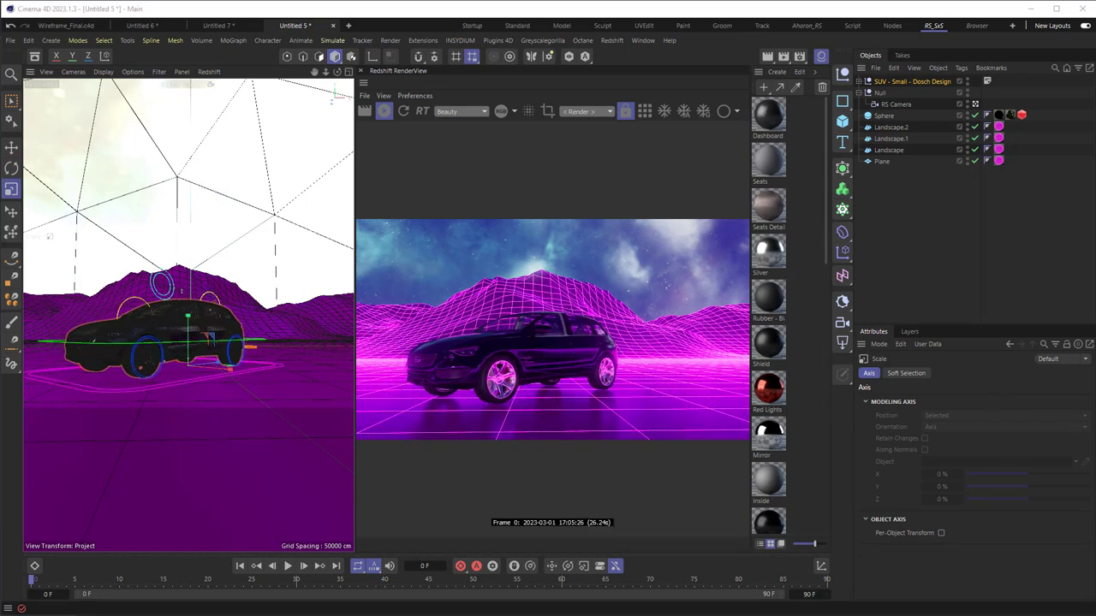
# - Set the Plane's Mat.1 Emission wireframe thickness to 1 for thicker neon lines
pyautogui.click(998, 162)
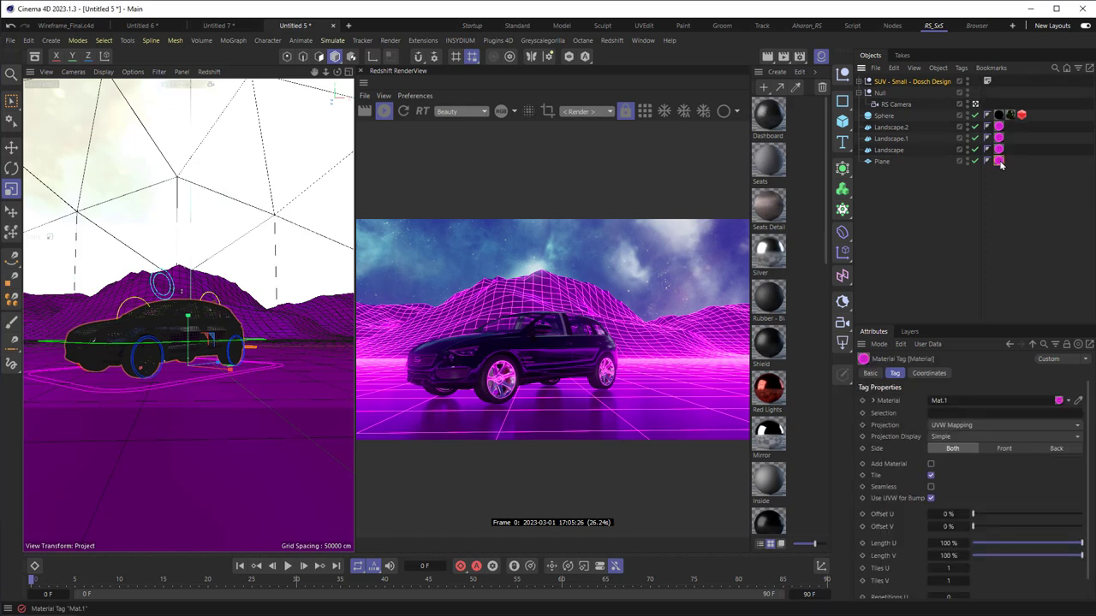
pyautogui.doubleClick(998, 162)
pyautogui.scroll(-10, 1006, 557)
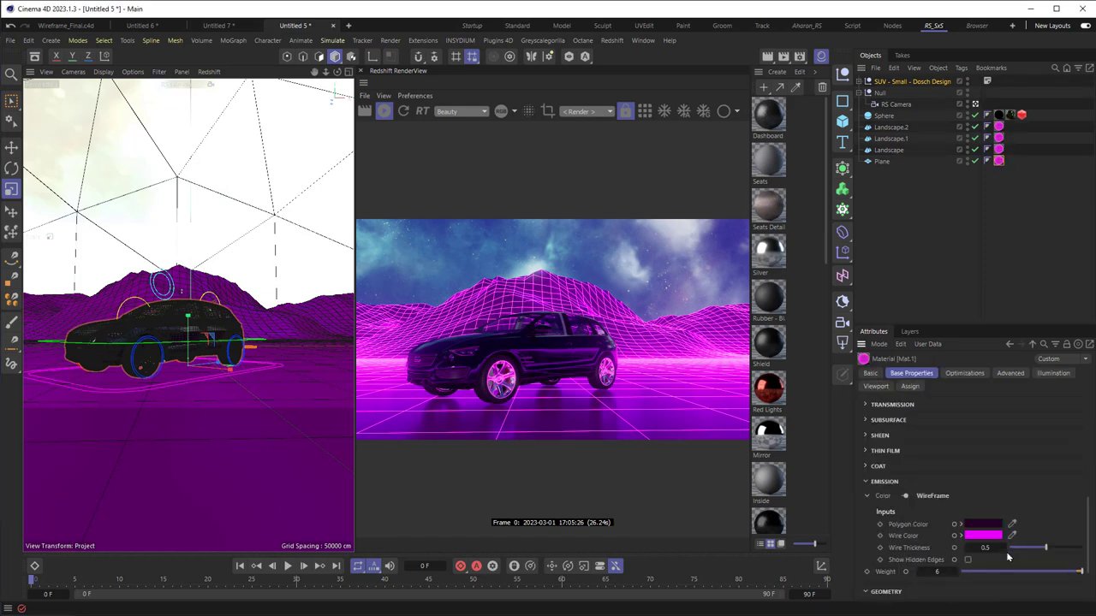
pyautogui.click(986, 547)
pyautogui.write('1')
pyautogui.press('Return')
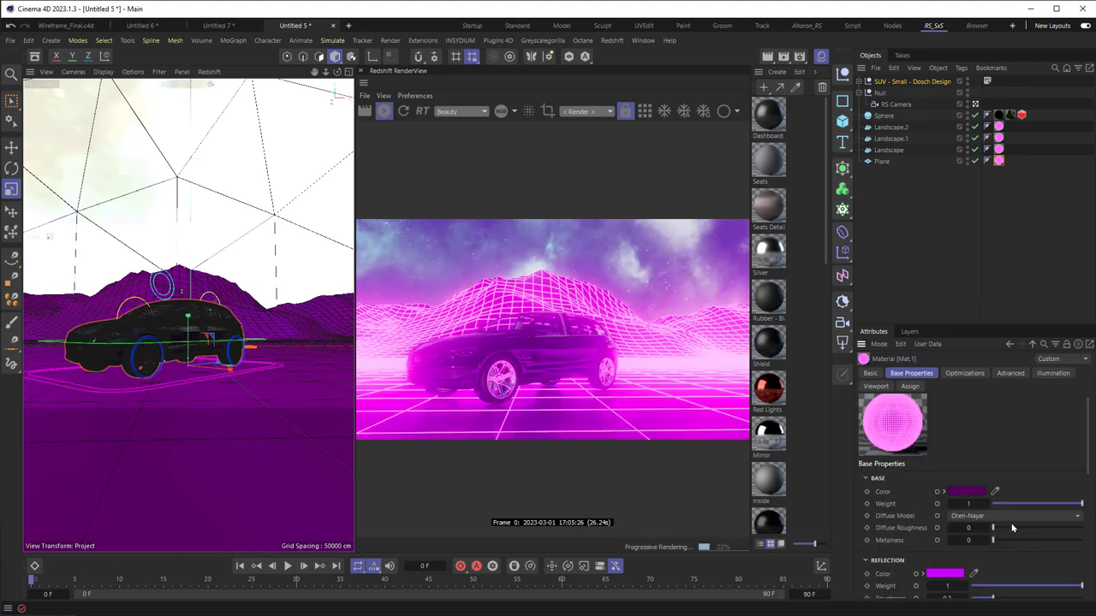
# - Lower the RS Camera bloom intensity to 100 % and raise softness to 10 %
pyautogui.click(895, 104)
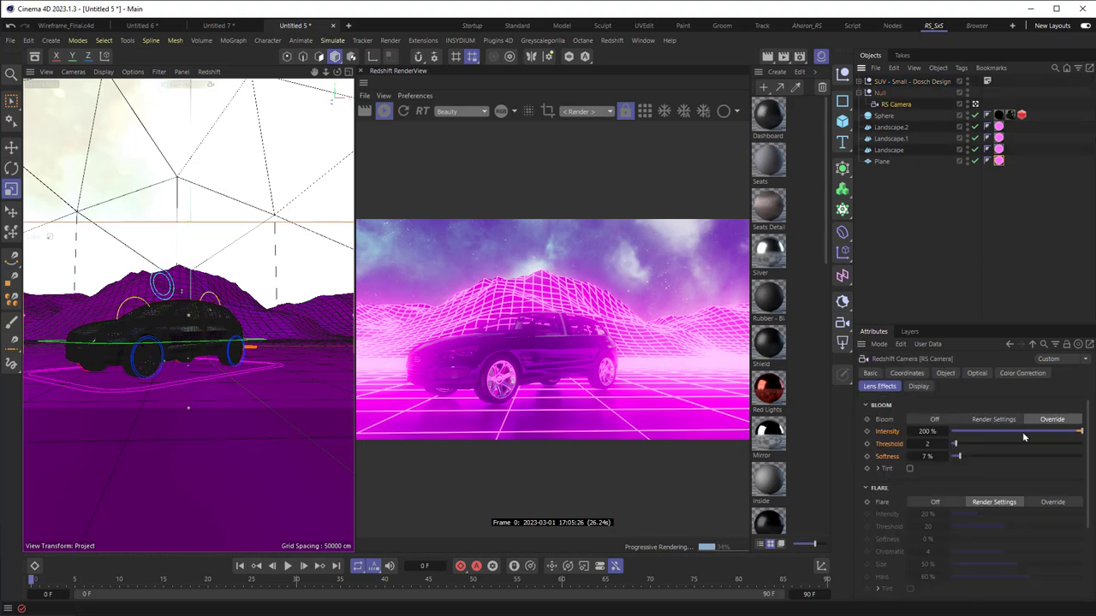
pyautogui.moveTo(1078, 432)
pyautogui.mouseDown()
pyautogui.moveTo(1068, 433)
pyautogui.moveTo(1082, 432)
pyautogui.mouseUp()
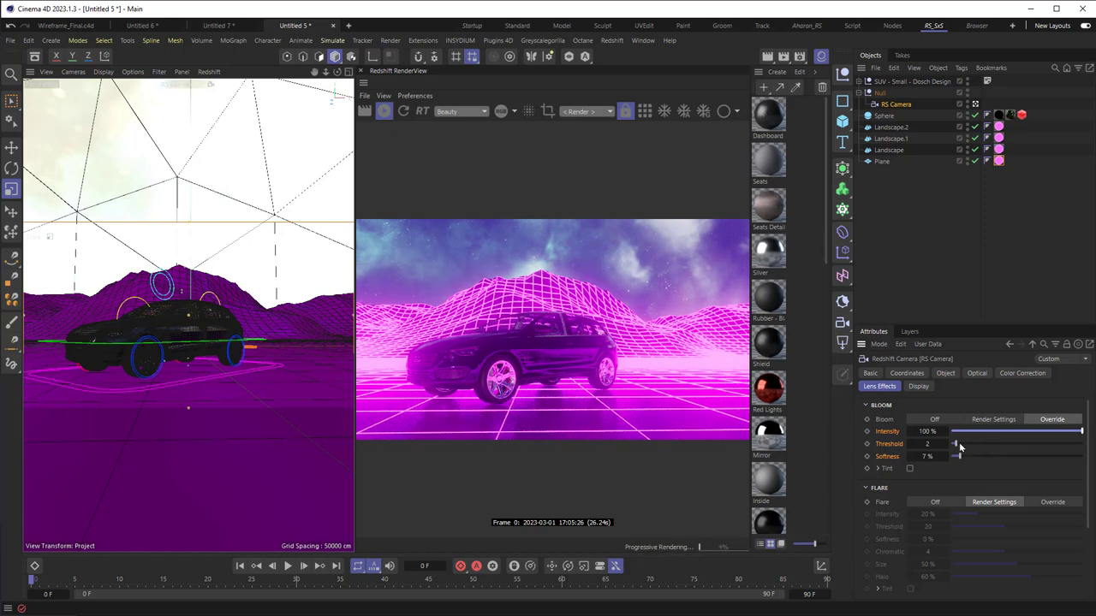
pyautogui.moveTo(960, 458); pyautogui.dragTo(964, 458)
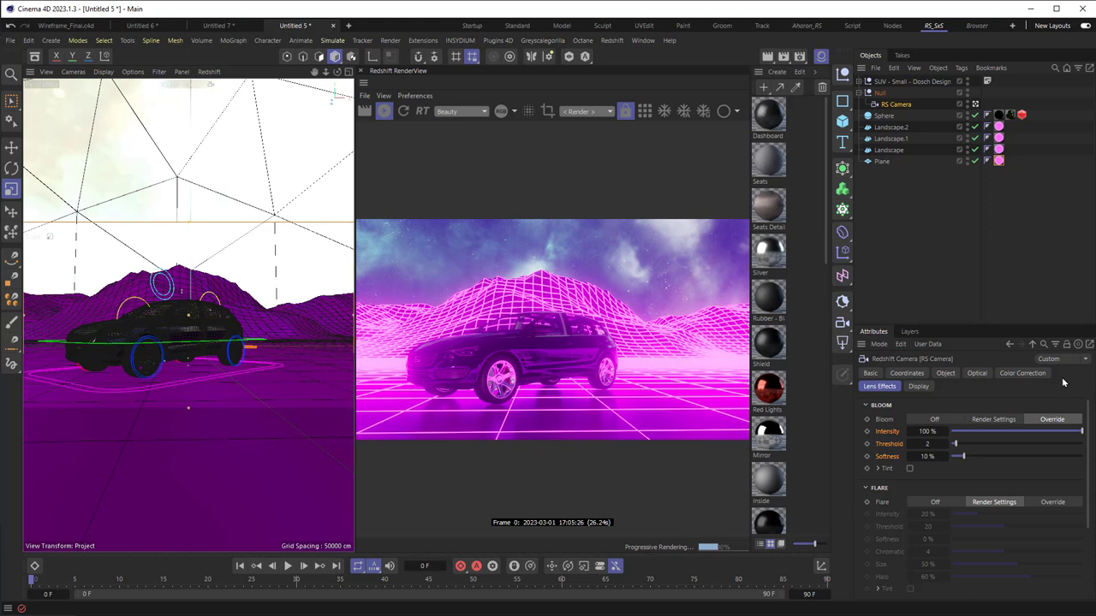